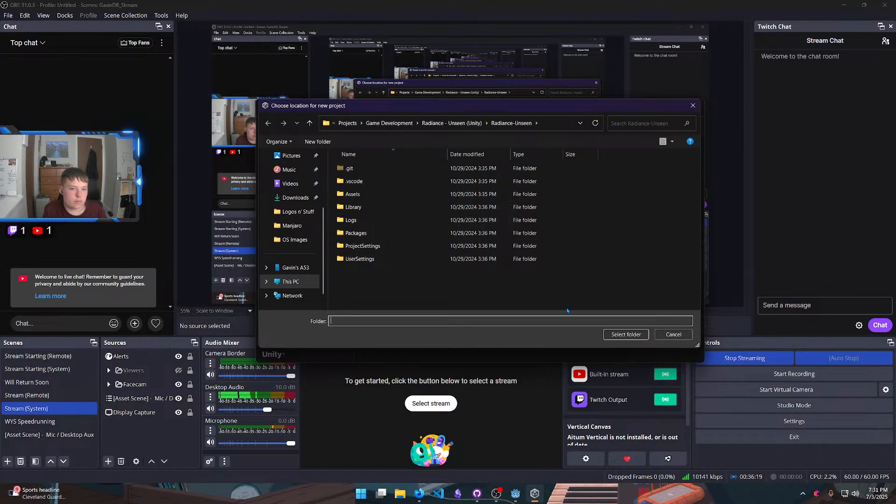
# Step: Try to import existing projects using the Radiance-Unseen folder as the projects location
pyautogui.press('Escape')
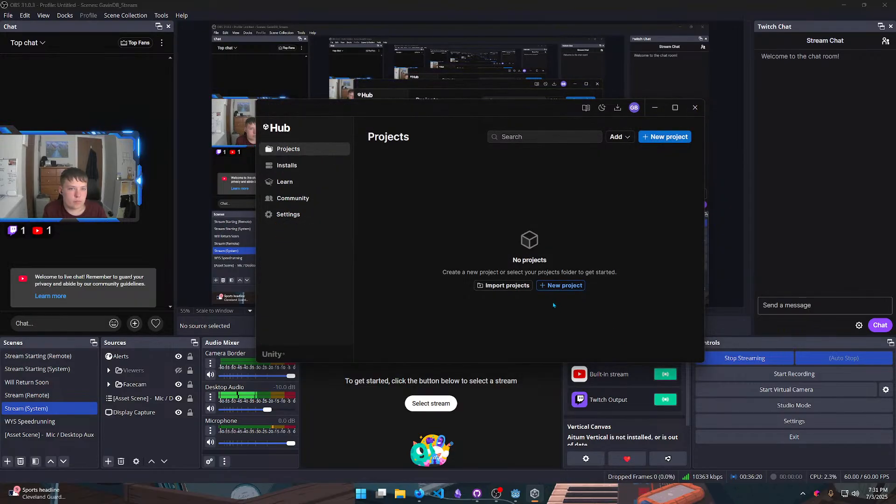
pyautogui.click(491, 284)
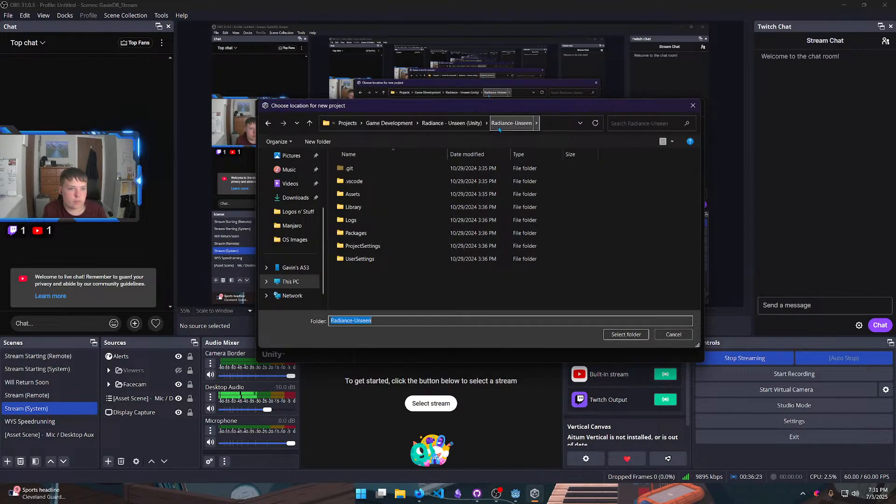
pyautogui.click(614, 335)
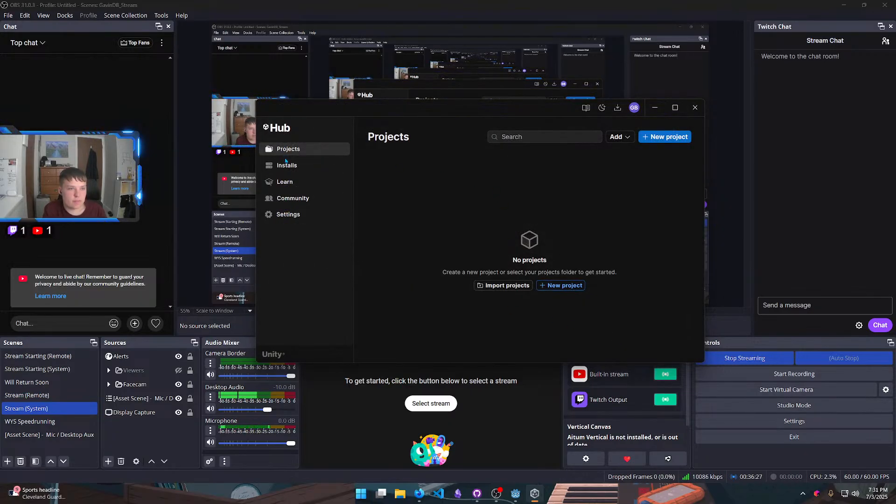
# Step: Add the Radiance-Unseen folder, inside Radiance - Unseen (Unity), to the projects list as a project from disk
pyautogui.click(286, 164)
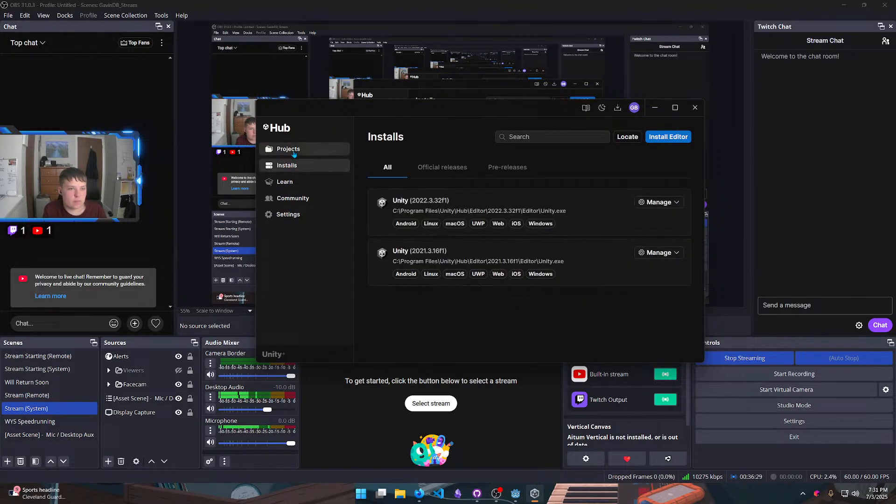
pyautogui.click(294, 153)
pyautogui.click(616, 139)
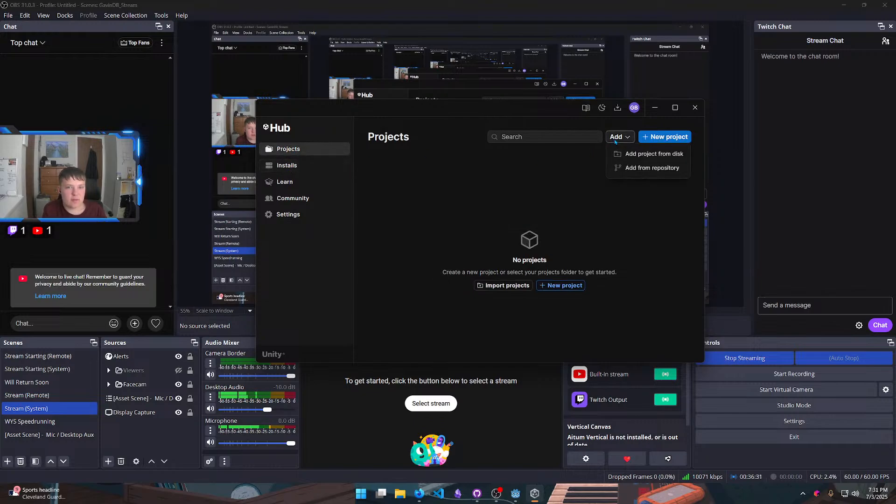
pyautogui.click(633, 160)
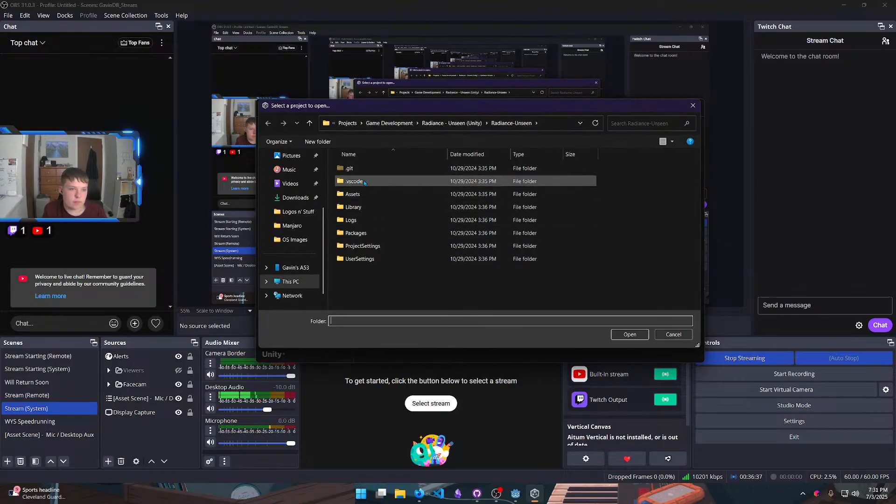
pyautogui.click(466, 123)
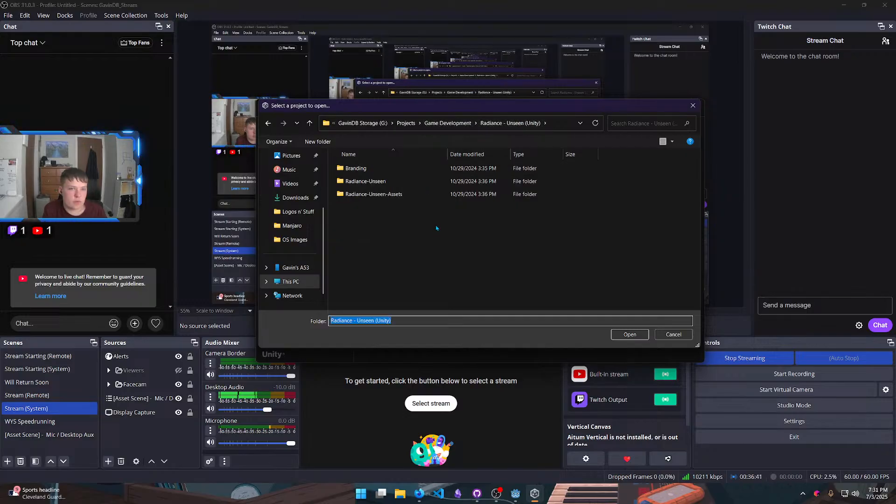
pyautogui.doubleClick(365, 181)
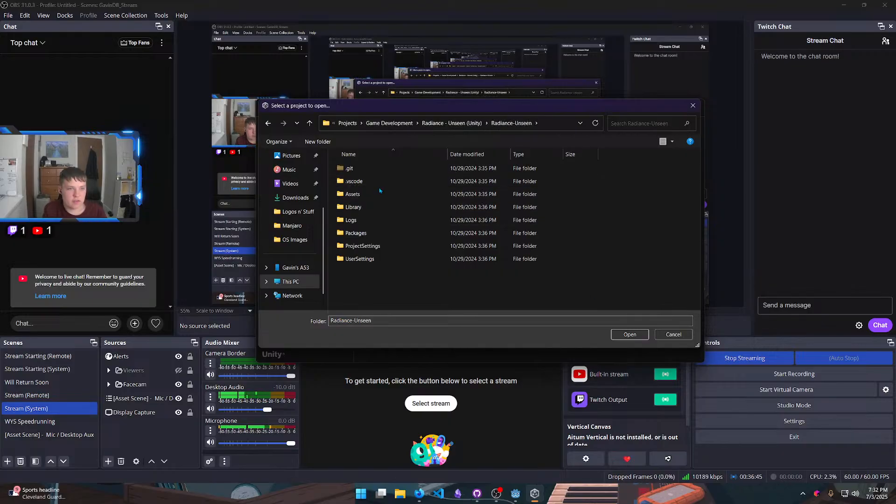
pyautogui.click(630, 334)
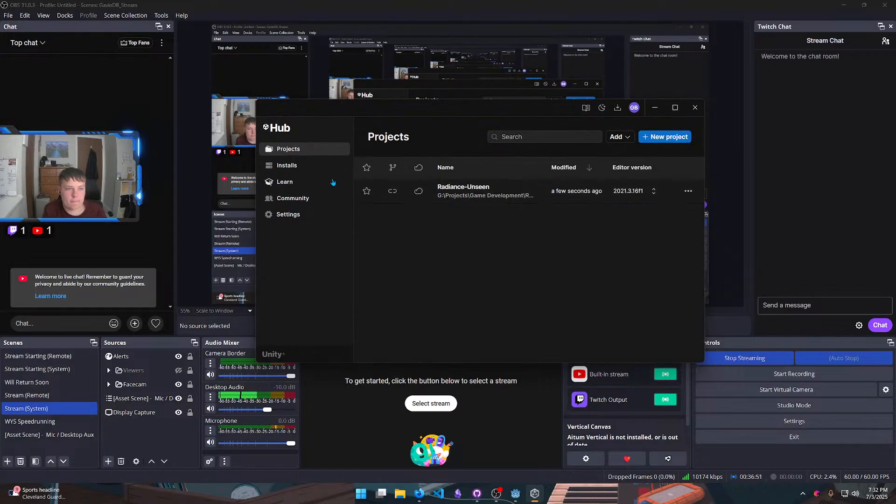
# Step: Check the installed editor versions and open the Radiance-Unseen project
pyautogui.click(288, 165)
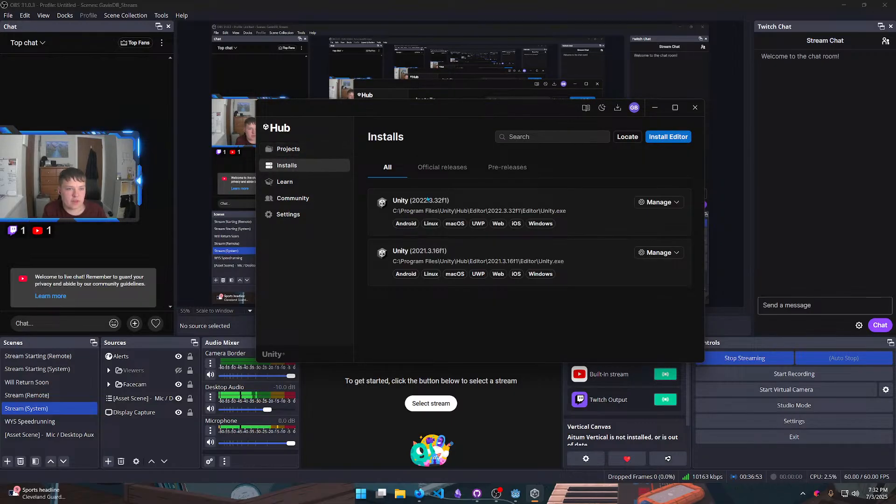
pyautogui.click(292, 151)
pyautogui.click(494, 189)
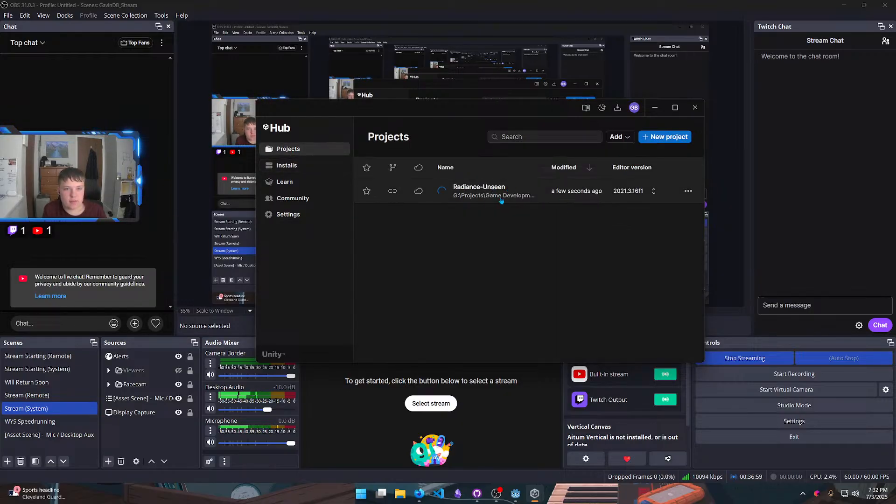
# Step: Move the Hub window off the loading splash screen and minimize the Hub and OBS windows
pyautogui.moveTo(474, 114); pyautogui.dragTo(518, 106)
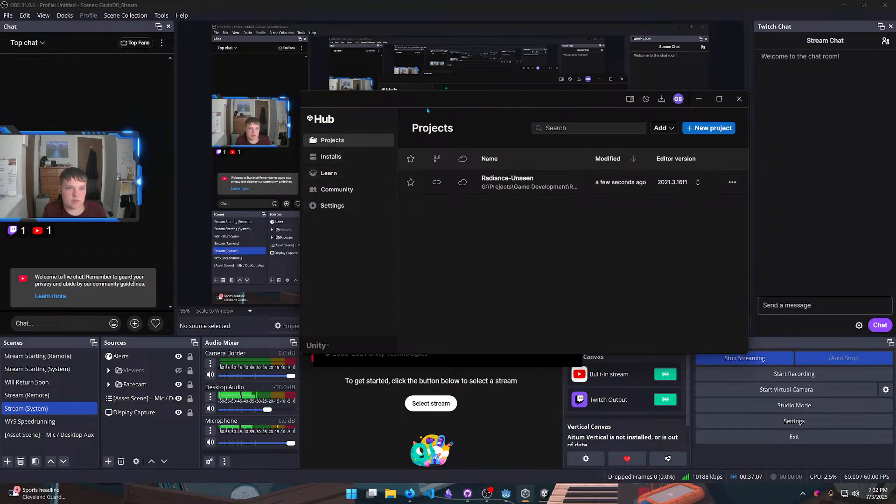
pyautogui.moveTo(427, 111); pyautogui.dragTo(407, 95)
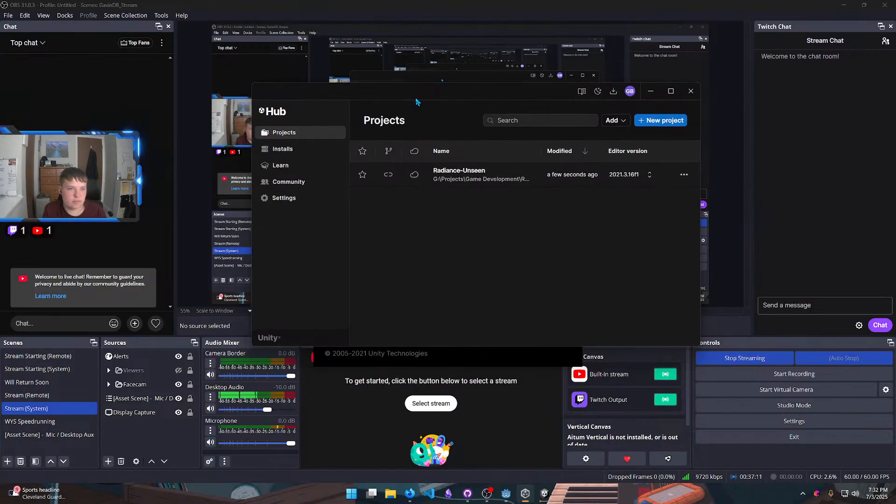
pyautogui.moveTo(416, 98); pyautogui.dragTo(617, 296)
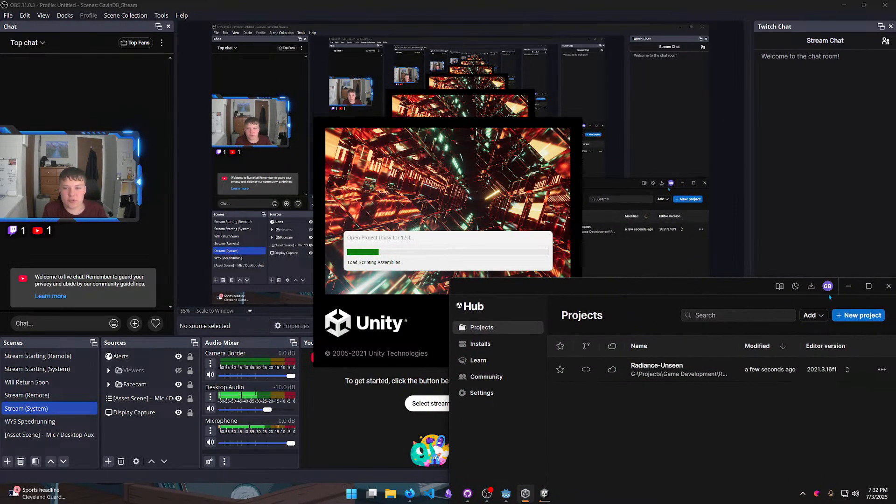
pyautogui.click(847, 287)
pyautogui.moveTo(546, 491)
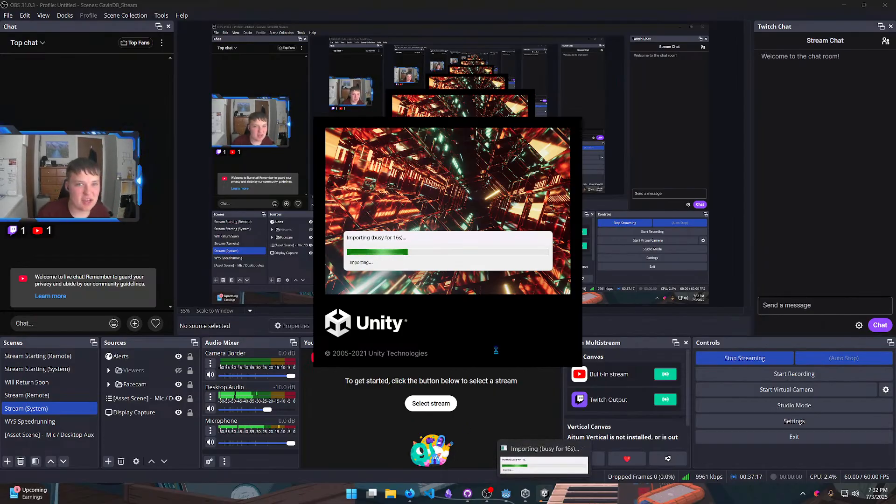
pyautogui.click(846, 5)
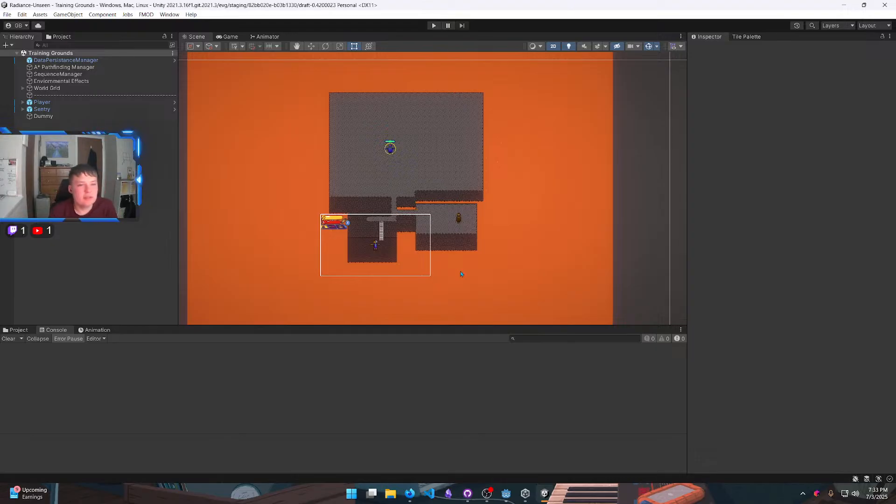
# Step: Enlarge the Scene view by shrinking the console area and examine the Training Grounds layout around the player, ladder and rooms
pyautogui.moveTo(357, 327); pyautogui.dragTo(336, 433)
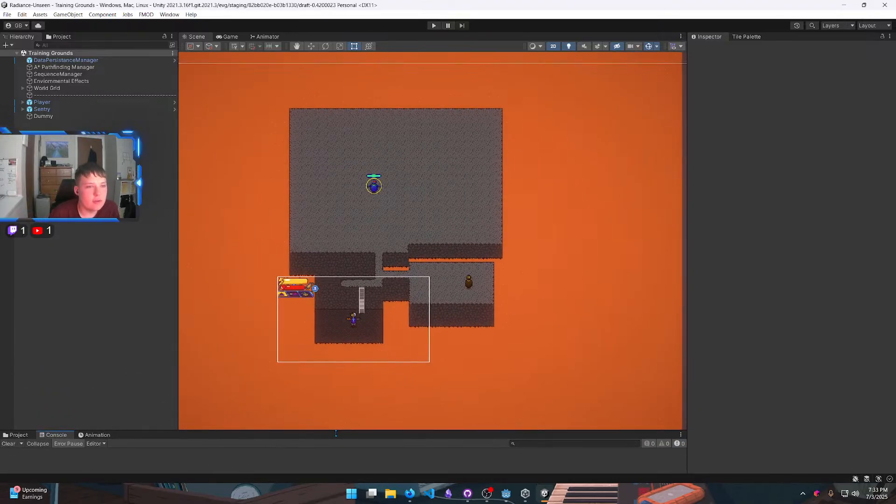
pyautogui.scroll(10, 351, 341)
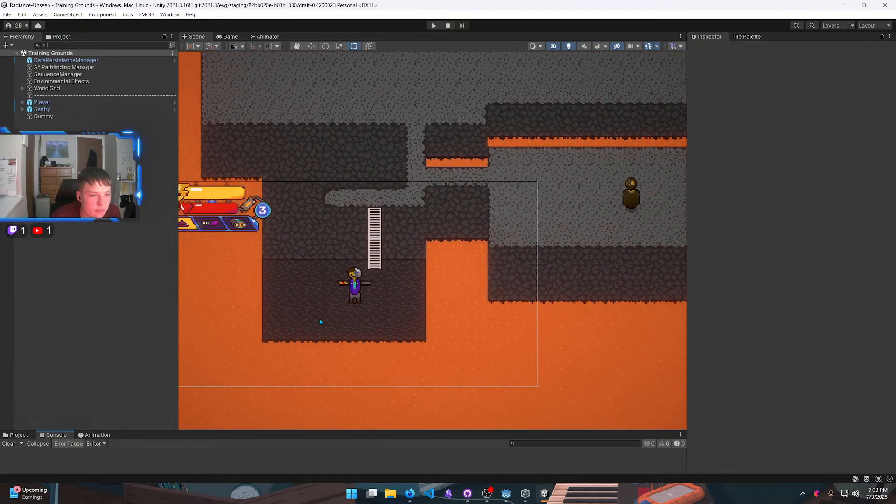
pyautogui.scroll(-10, 320, 320)
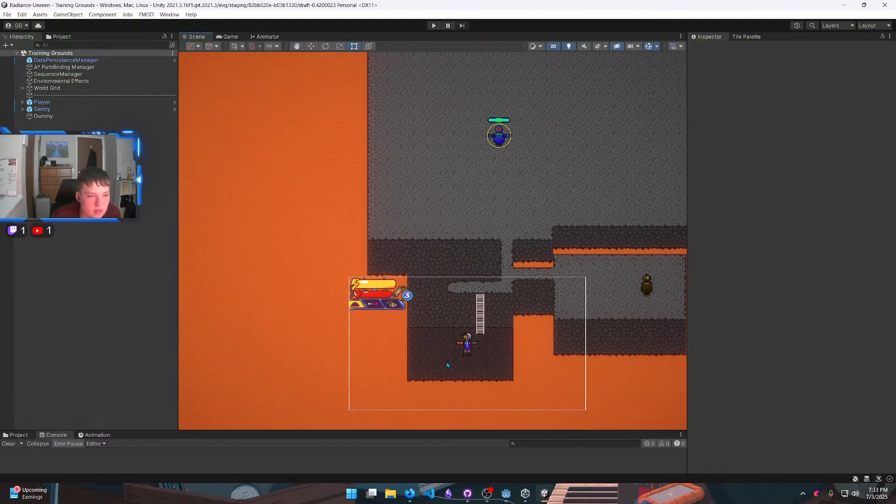
pyautogui.scroll(-8, 440, 384)
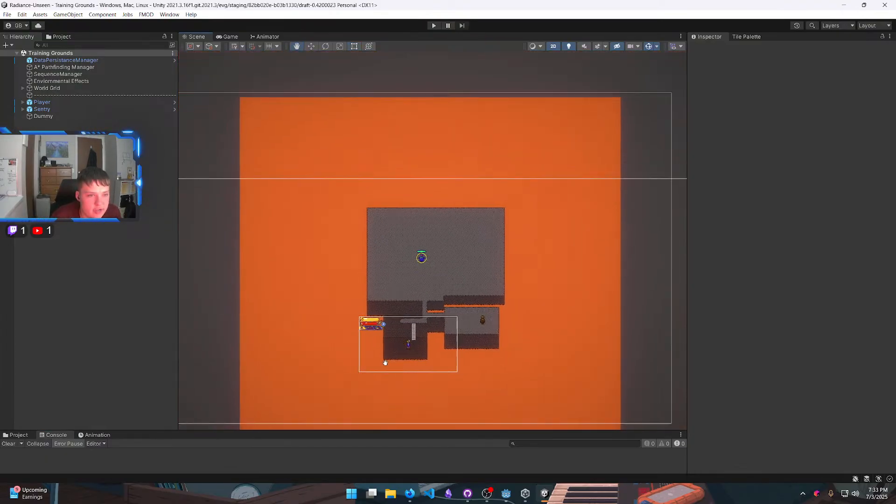
pyautogui.scroll(8, 348, 326)
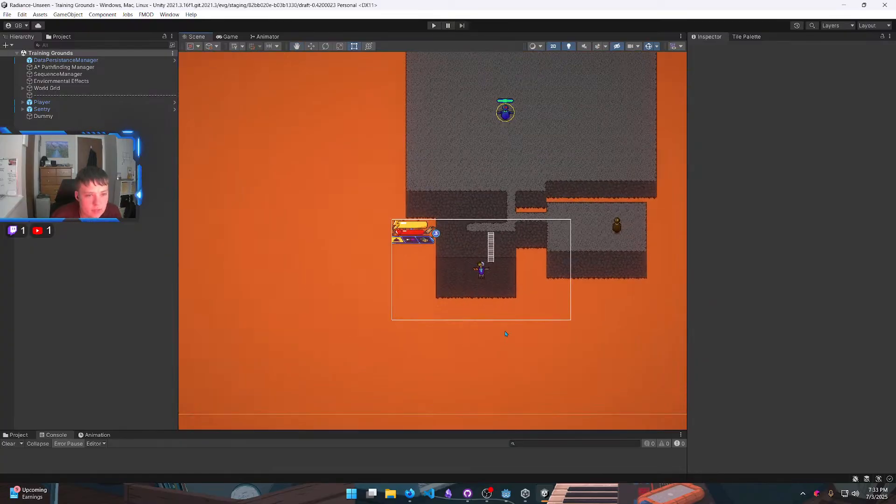
pyautogui.scroll(6, 491, 311)
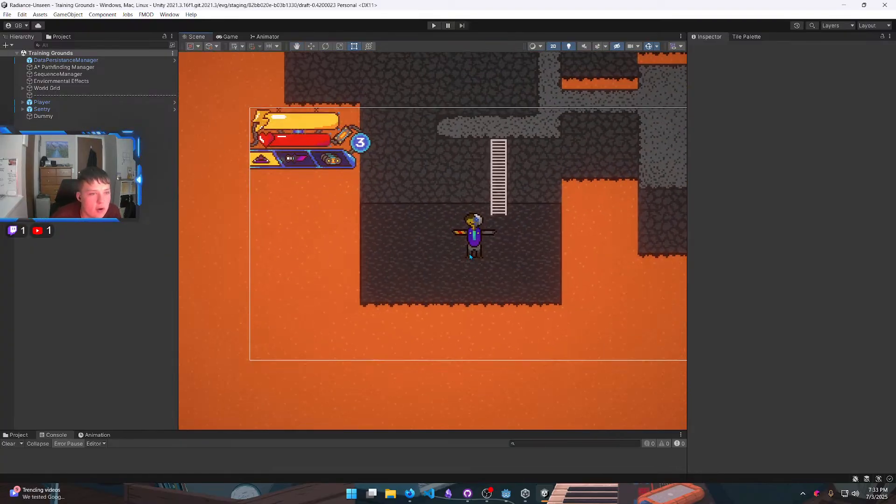
pyautogui.moveTo(471, 256); pyautogui.dragTo(408, 296, button='middle')
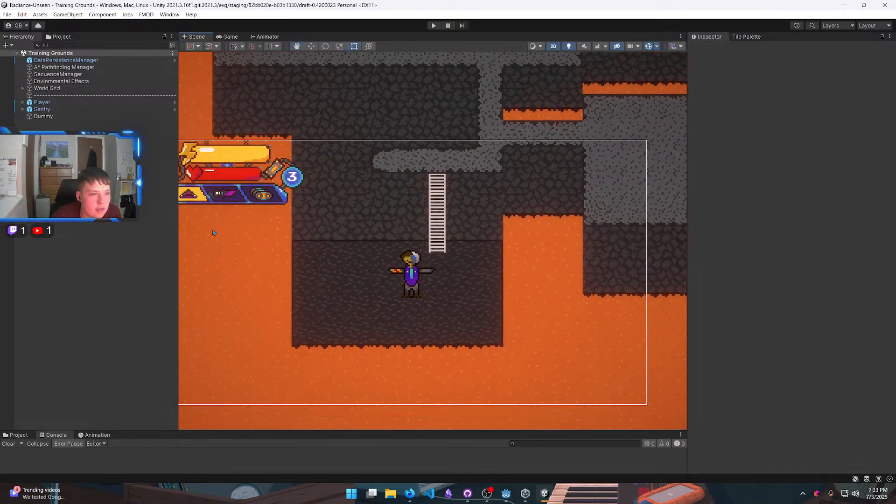
pyautogui.scroll(1, 273, 274)
pyautogui.scroll(-5, 274, 274)
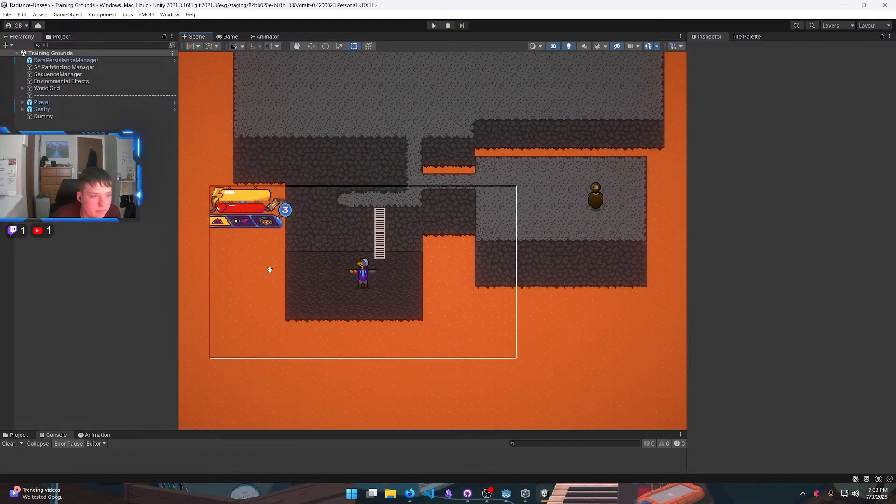
pyautogui.moveTo(270, 270); pyautogui.dragTo(289, 311, button='middle')
pyautogui.scroll(-2, 288, 311)
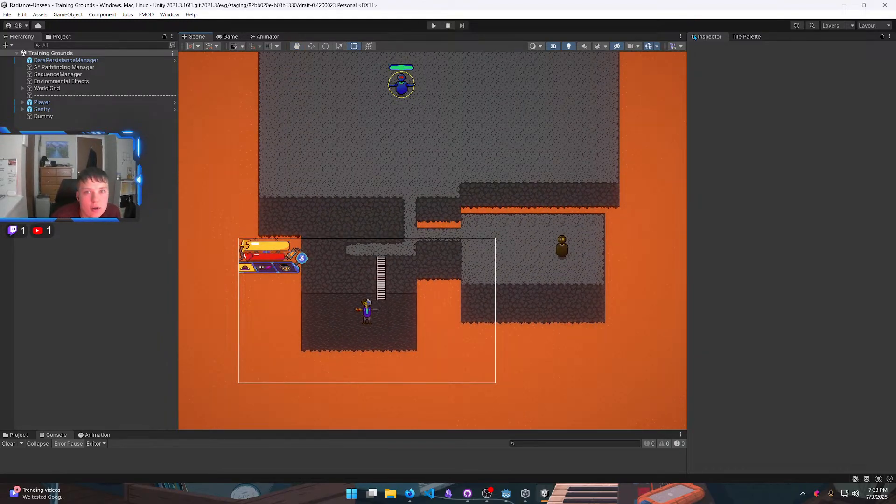
# Step: Run the Training Grounds scene in play mode and toggle the sound of the pinned tab in Firefox
pyautogui.click(434, 25)
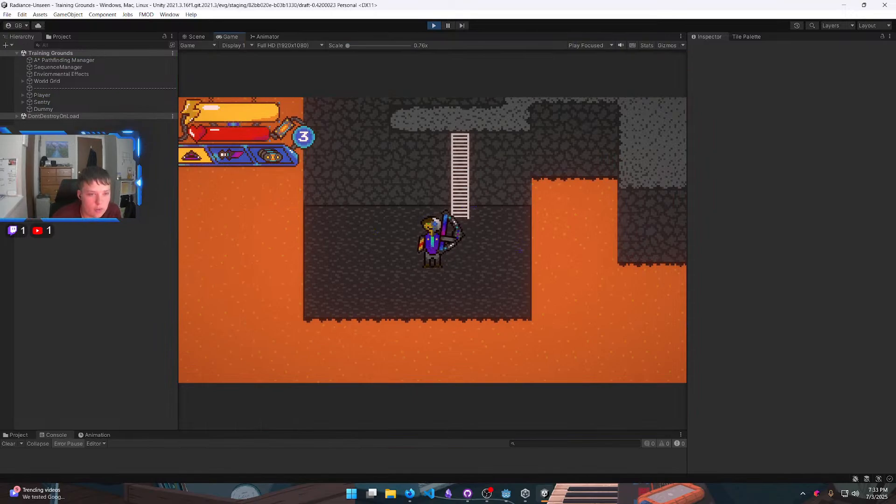
pyautogui.click(410, 494)
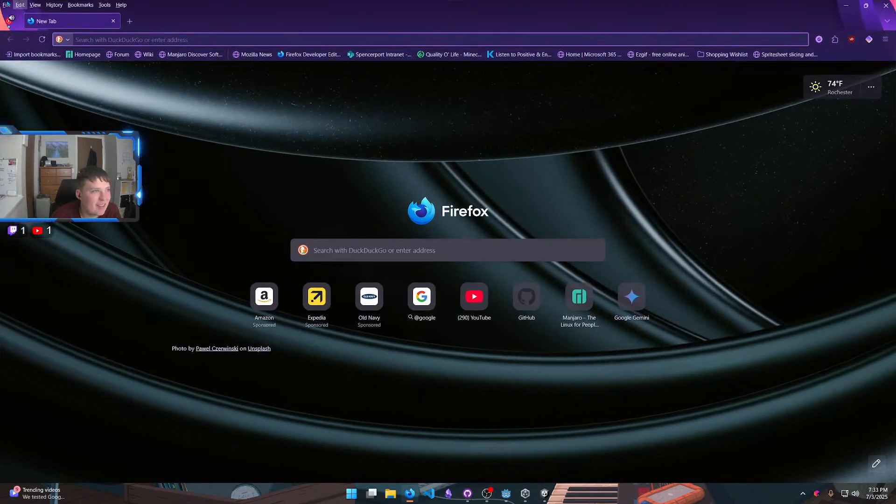
pyautogui.click(10, 21)
pyautogui.click(851, 7)
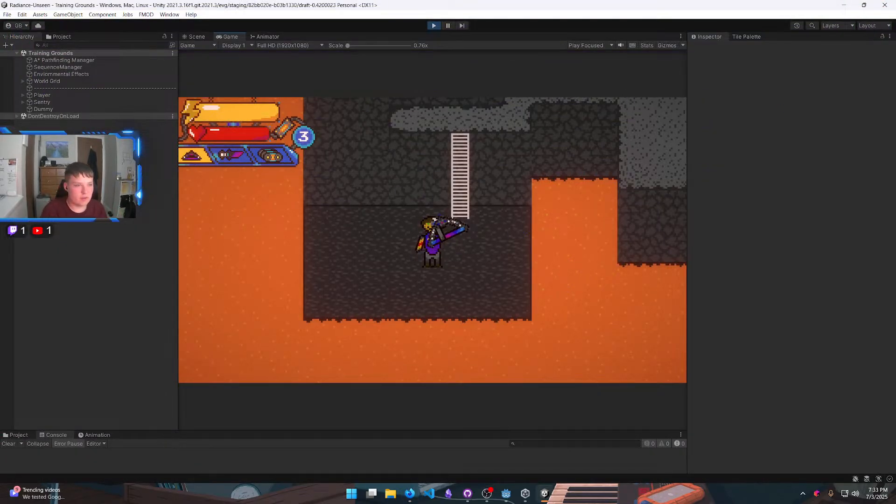
# Step: Test weapon switching in the running game by selecting the second slot and the grenade in the third slot
pyautogui.press('2')
pyautogui.press('3')
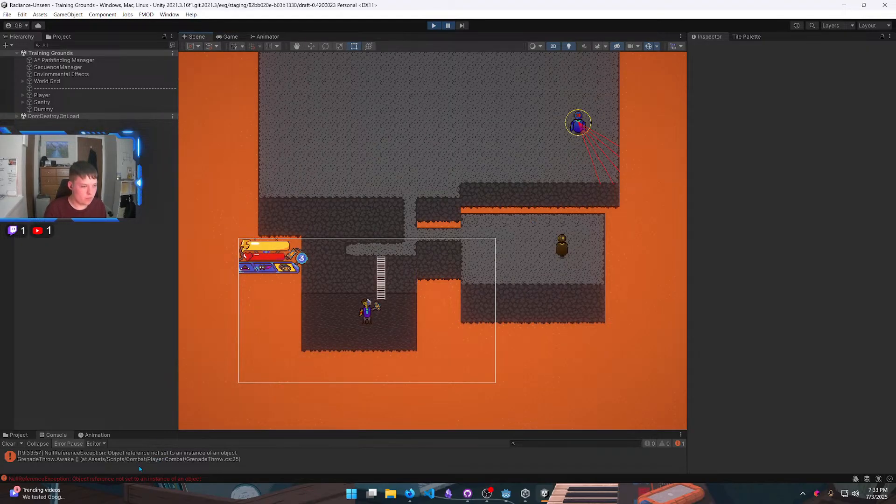
# Step: Locate the object behind the GrenadeThrow console error and inspect the Stun Grenade's components in the scene
pyautogui.click(52, 460)
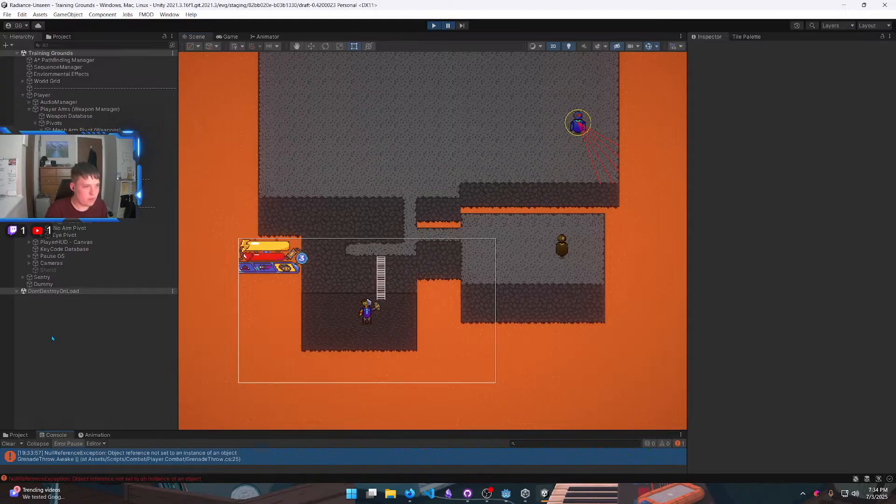
pyautogui.doubleClick(75, 214)
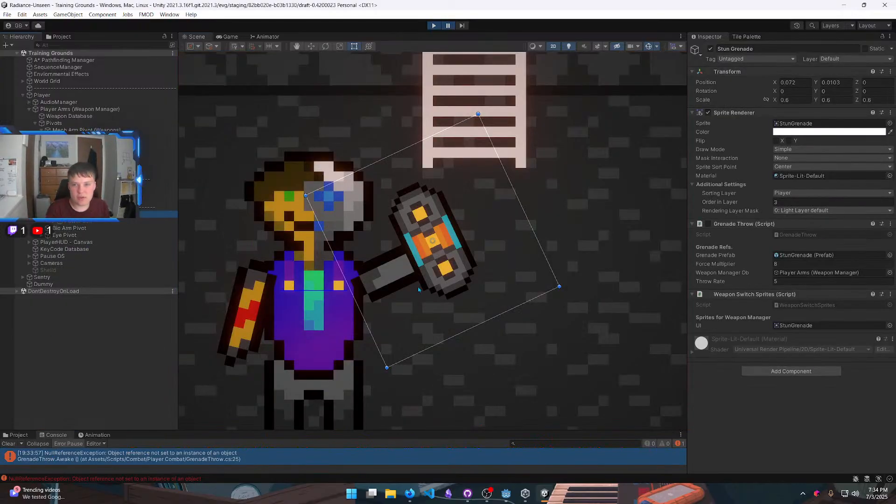
pyautogui.scroll(-2, 337, 318)
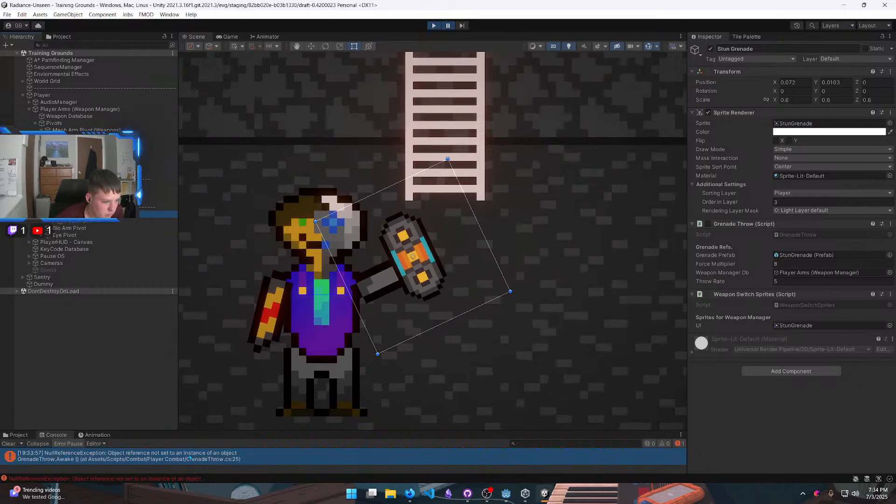
# Step: Open the script behind the GrenadeThrow console error in VS Code and read through WeaponManager.cs from end to beginning
pyautogui.doubleClick(102, 460)
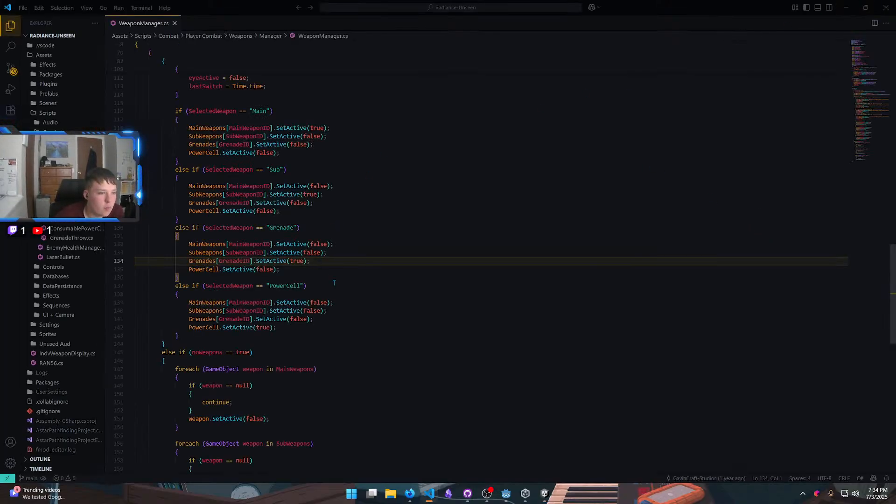
pyautogui.scroll(-5, 333, 282)
pyautogui.scroll(-4, 334, 282)
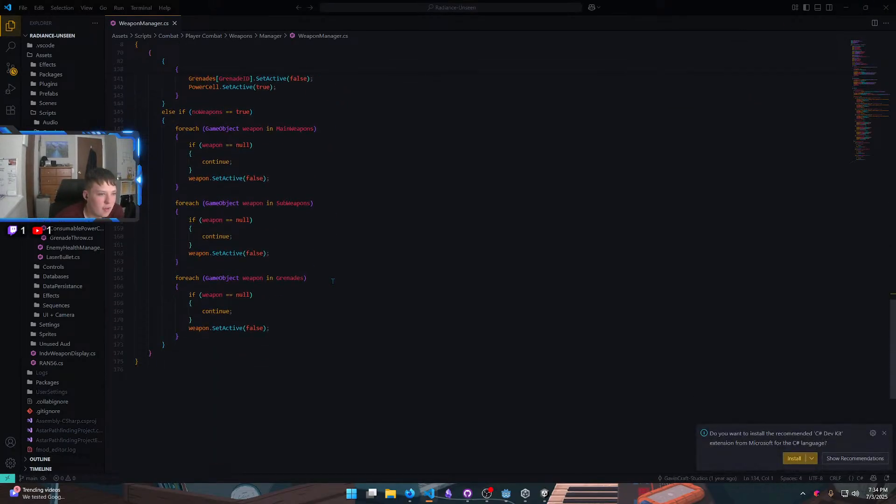
pyautogui.scroll(20, 333, 281)
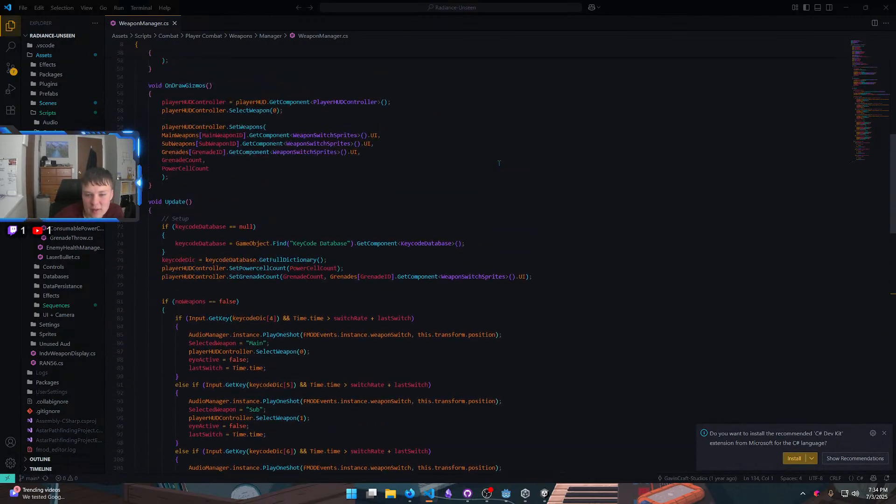
pyautogui.scroll(17, 499, 163)
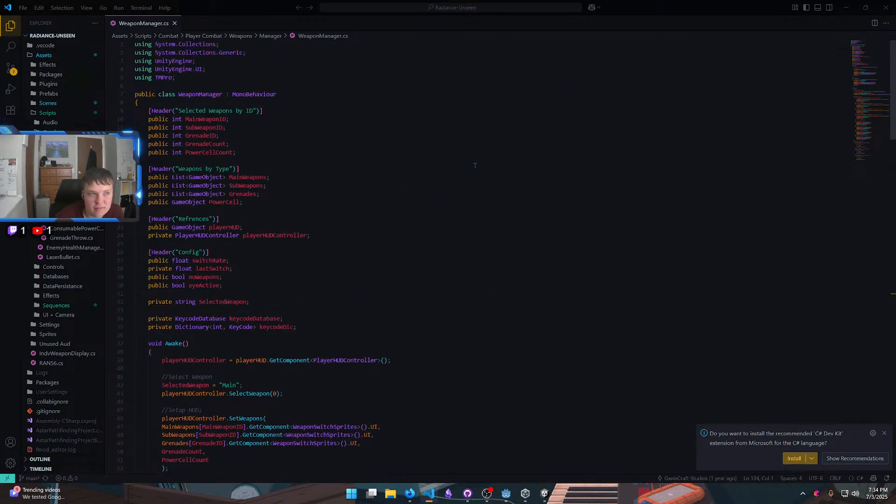
# Step: Switch back to Unity, clear the console and enlarge the console area
pyautogui.hotkey('alt', 'Tab')
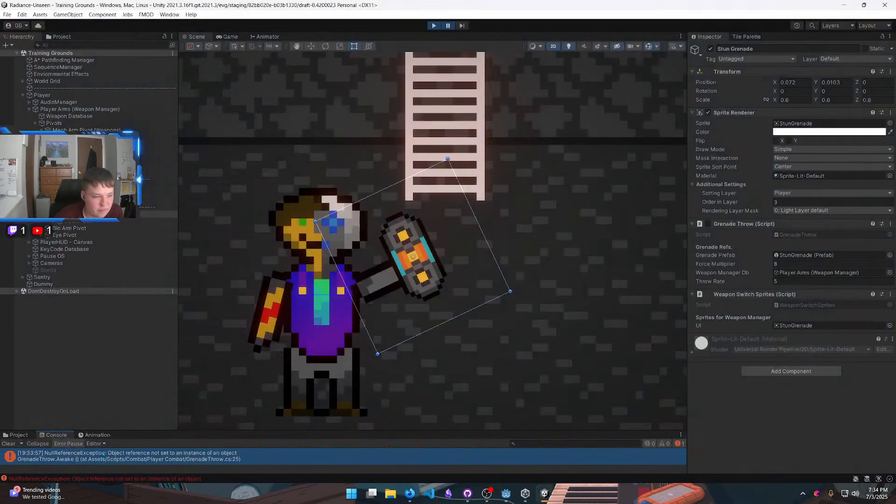
pyautogui.click(8, 444)
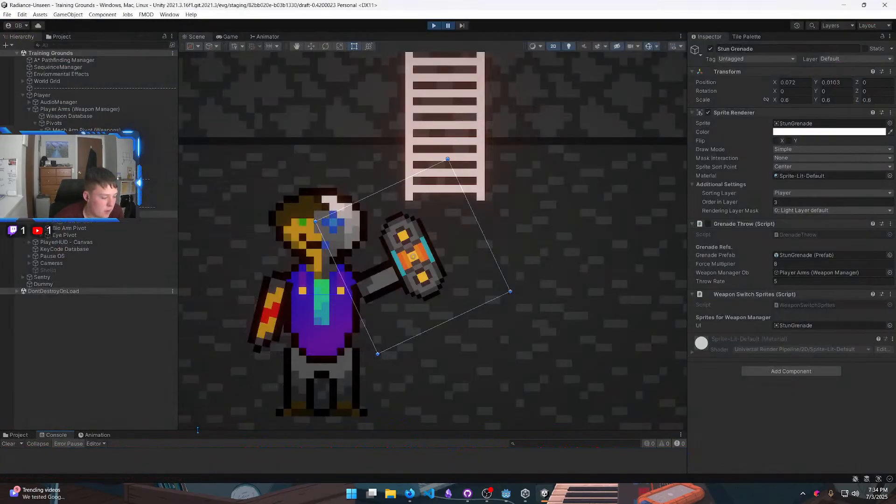
pyautogui.moveTo(195, 429); pyautogui.dragTo(80, 400)
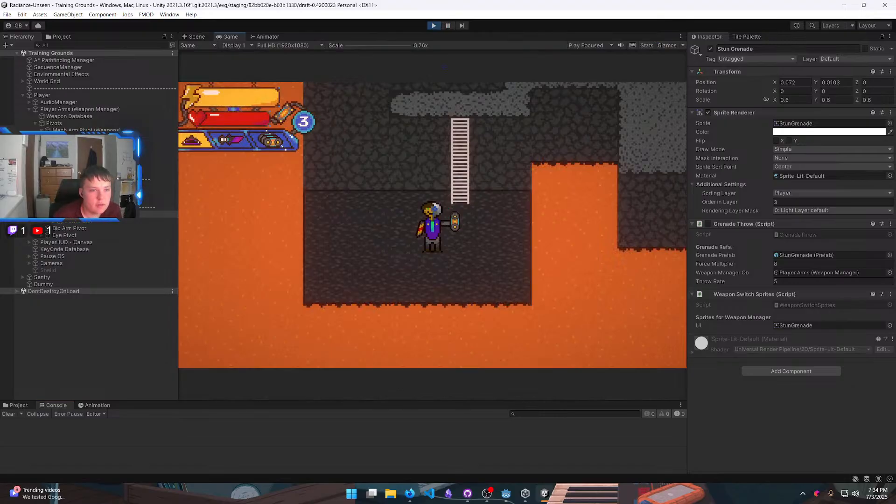
# Step: Test switching between the first, second and third weapon slots while moving the player around the starting room
pyautogui.press('2')
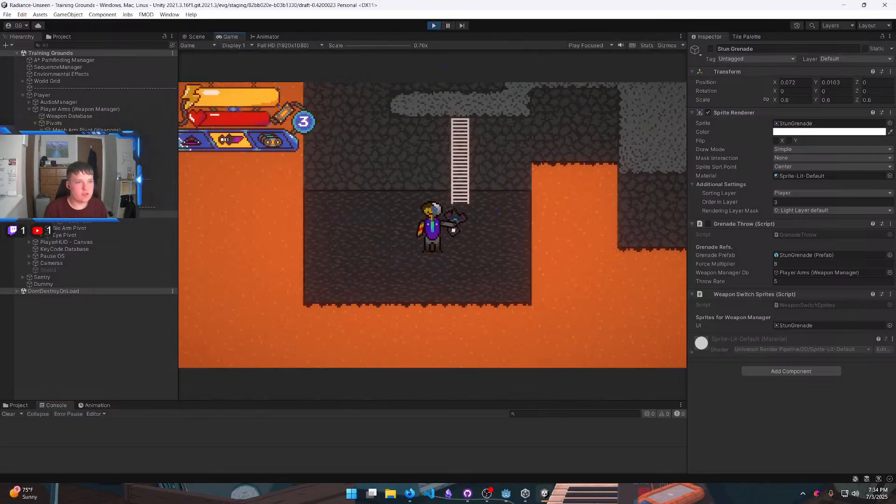
pyautogui.press('3')
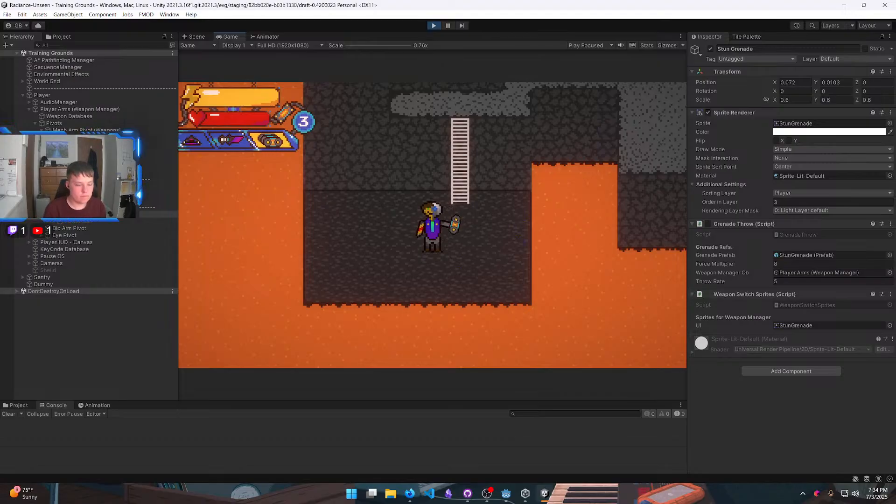
pyautogui.press('w')
pyautogui.press('a')
pyautogui.press('s')
pyautogui.press('d')
pyautogui.press('1')
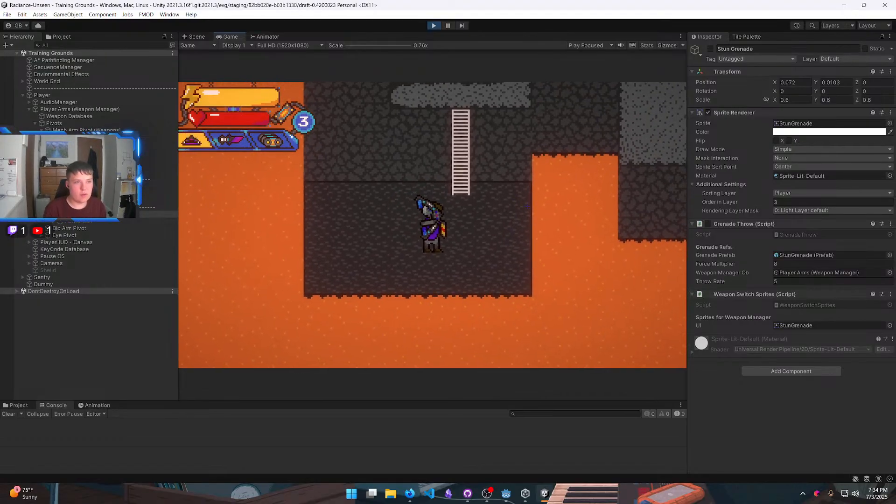
pyautogui.press('2')
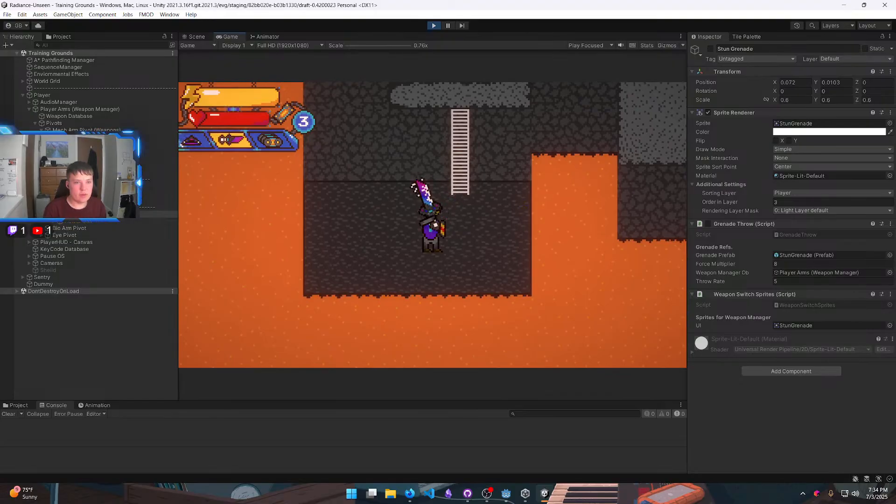
# Step: Move the player up the ladder and through the upper passage into the room with the dummy
pyautogui.press('a')
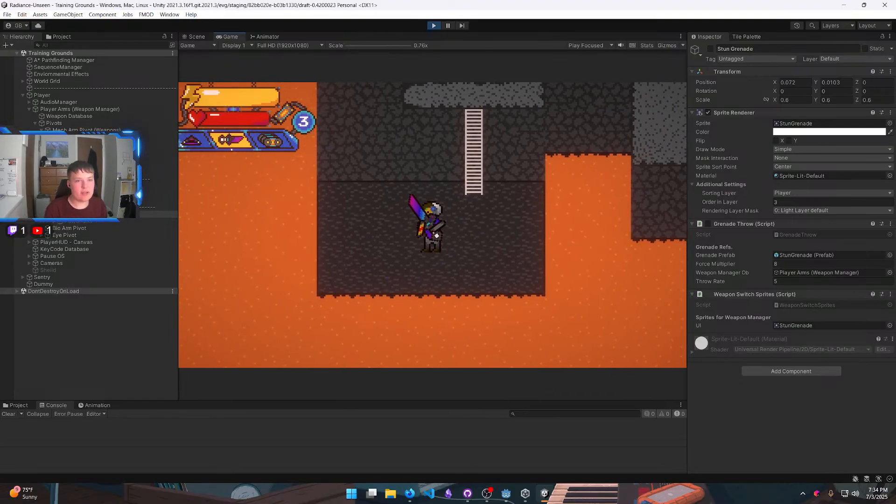
pyautogui.press('w')
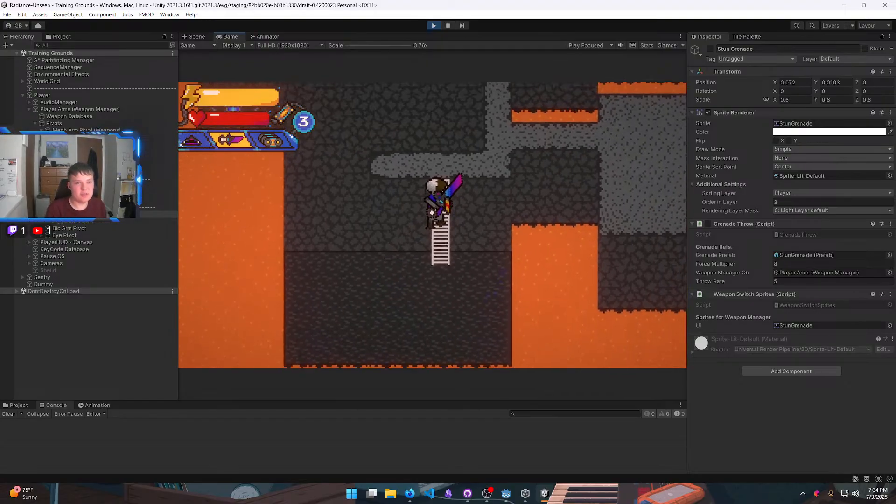
pyautogui.press('d')
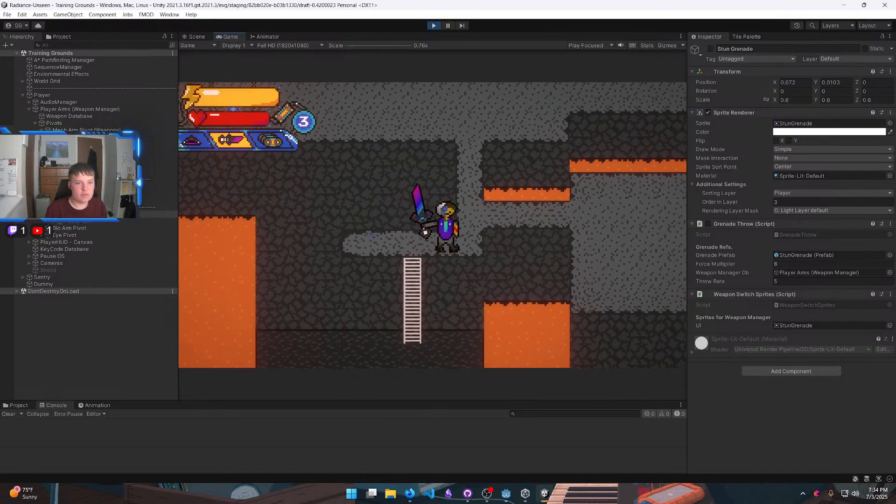
pyautogui.press('space')
pyautogui.press('d')
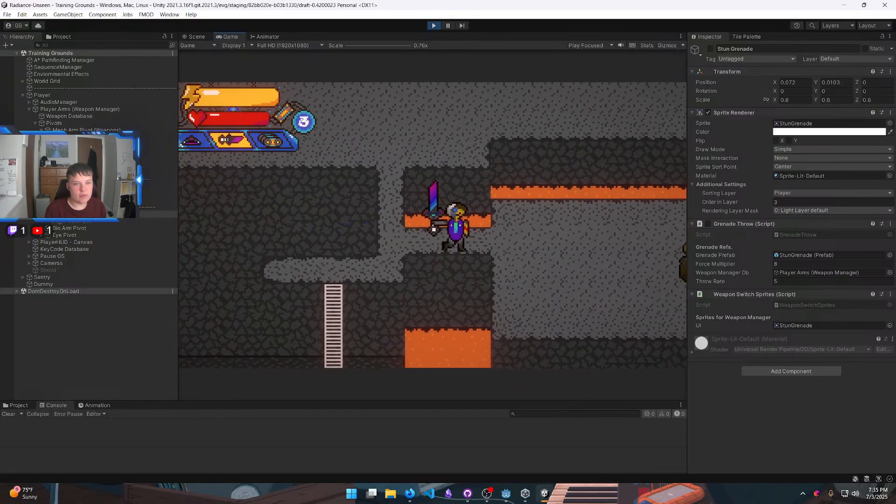
pyautogui.press('d')
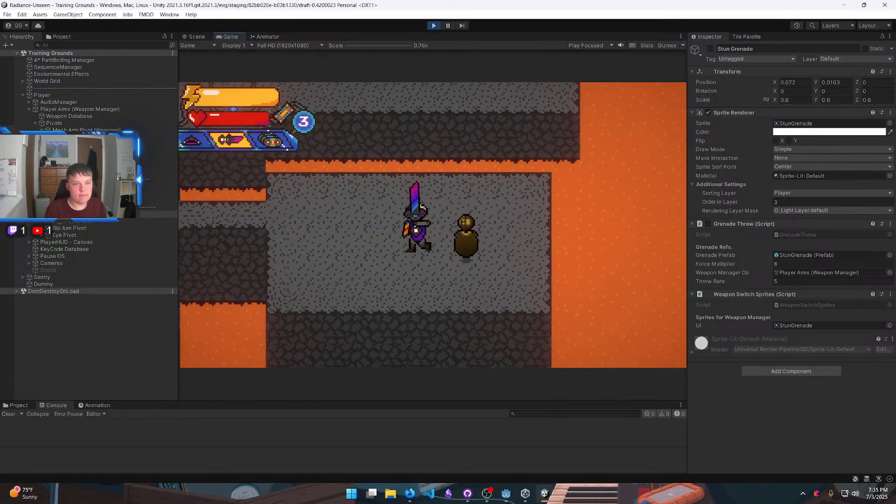
# Step: Move the player around the dummy with the second-slot weapon, then switch to the first slot and test it there
pyautogui.press('s')
pyautogui.press('a')
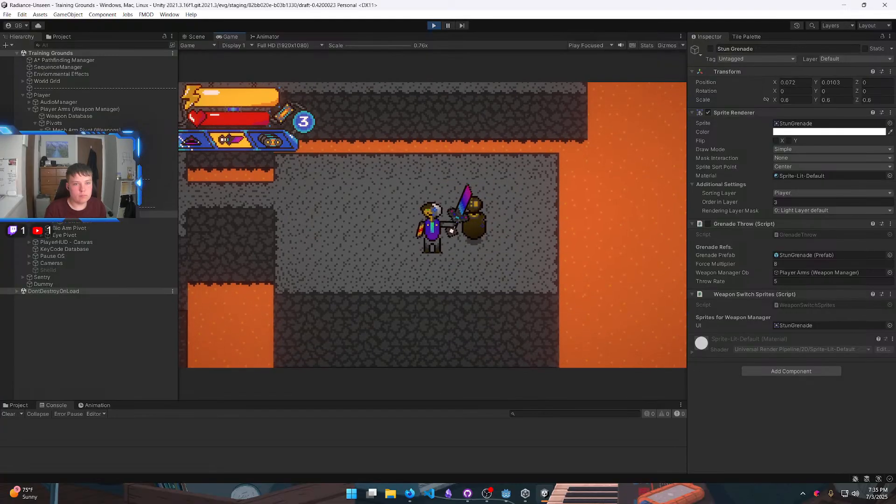
pyautogui.press('w')
pyautogui.press('a')
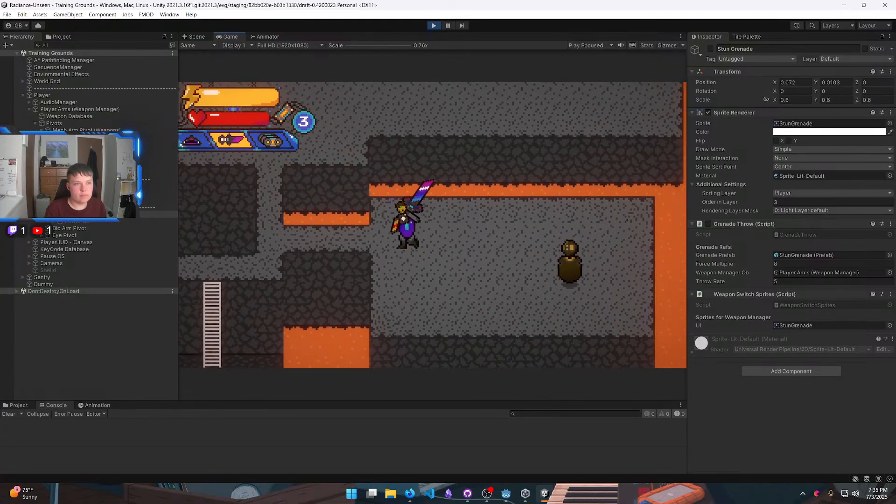
pyautogui.press('1')
pyautogui.press('s')
pyautogui.press('d')
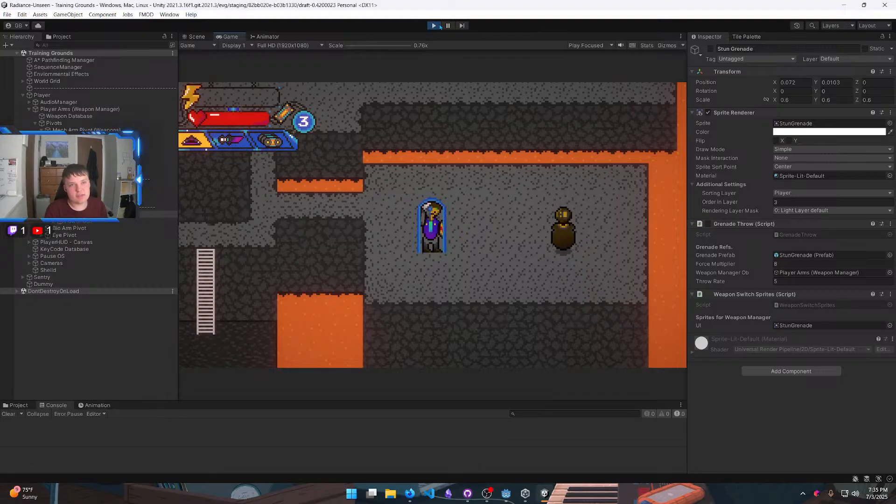
# Step: Stop play mode and examine the number badge of the player HUD up close in the Scene view
pyautogui.click(433, 25)
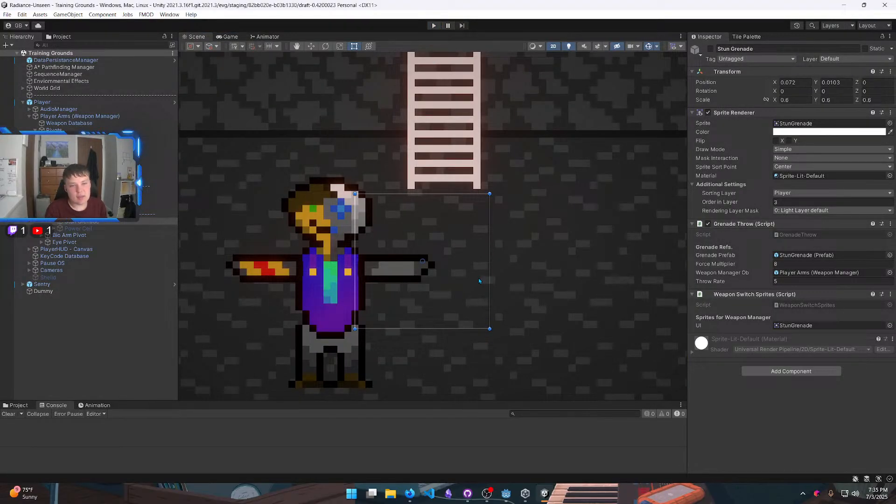
pyautogui.scroll(-10, 479, 281)
pyautogui.moveTo(295, 303); pyautogui.dragTo(431, 288, button='middle')
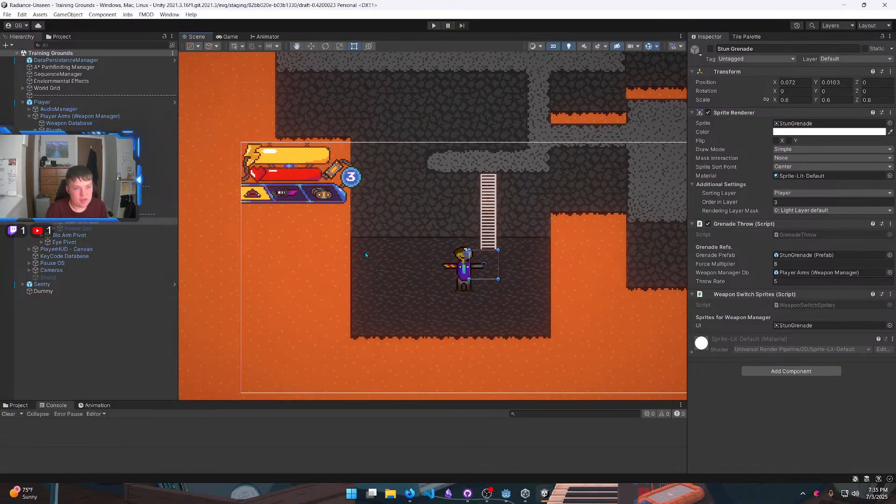
pyautogui.scroll(5, 365, 252)
pyautogui.click(386, 153)
pyautogui.scroll(8, 385, 153)
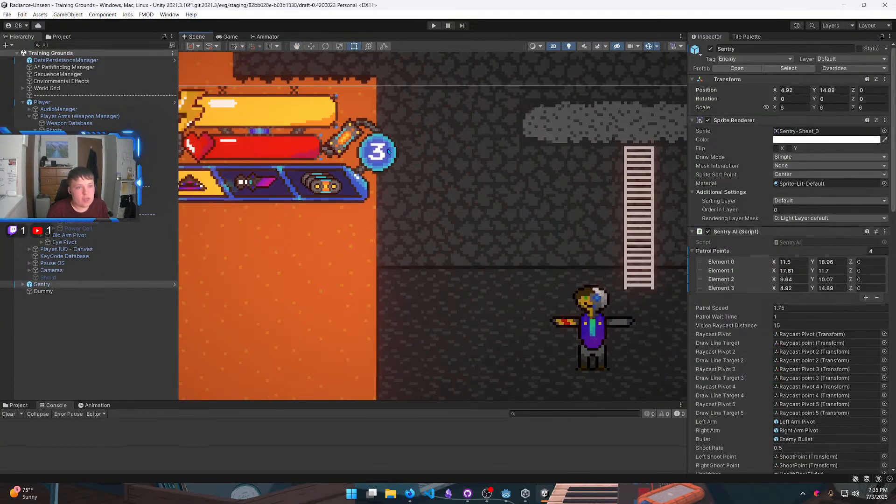
pyautogui.moveTo(391, 209); pyautogui.dragTo(357, 247, button='middle')
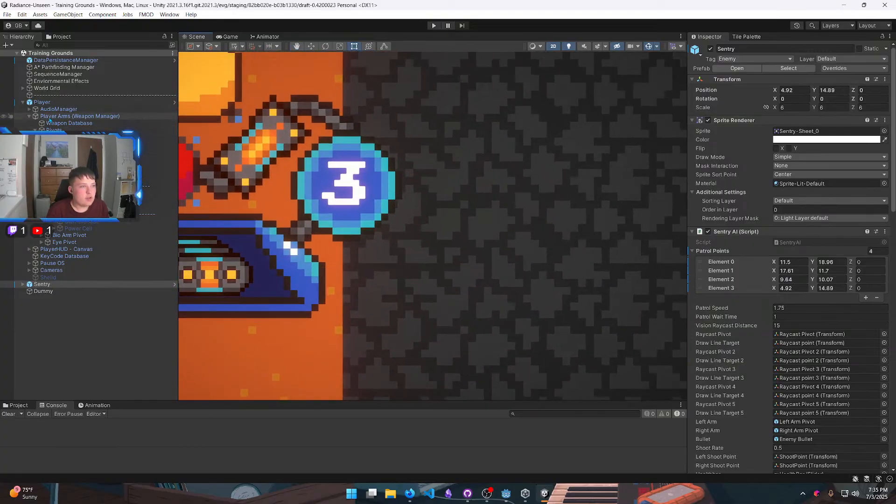
# Step: Open the Player prefab for editing, select its PlayerHUD - Canvas object and expand its child elements
pyautogui.click(166, 102)
pyautogui.click(175, 104)
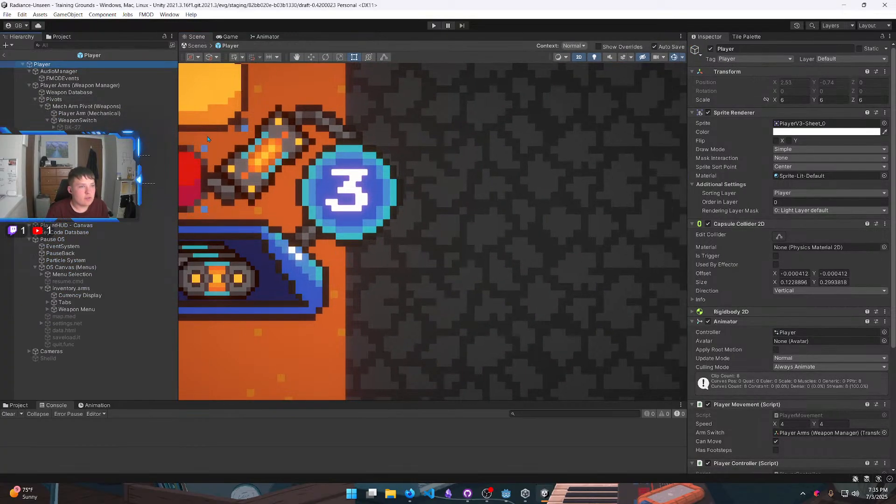
pyautogui.scroll(-11, 318, 133)
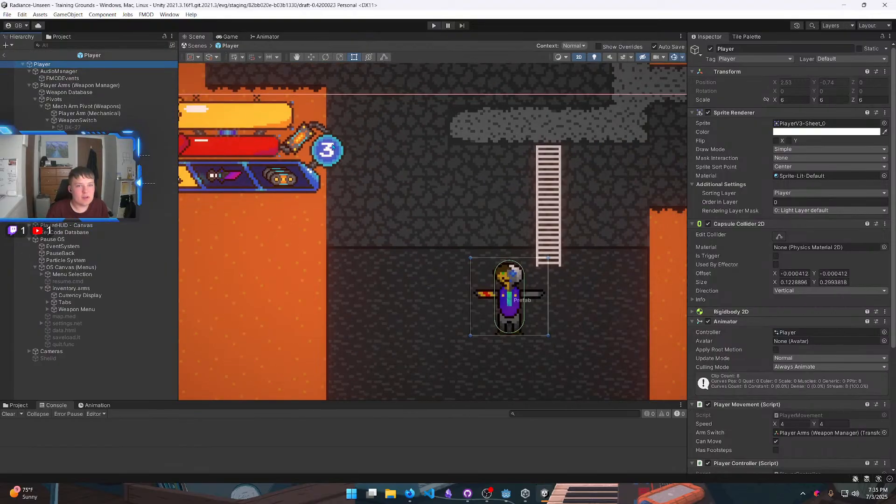
pyautogui.scroll(2, 299, 187)
pyautogui.moveTo(282, 206); pyautogui.dragTo(367, 247, button='middle')
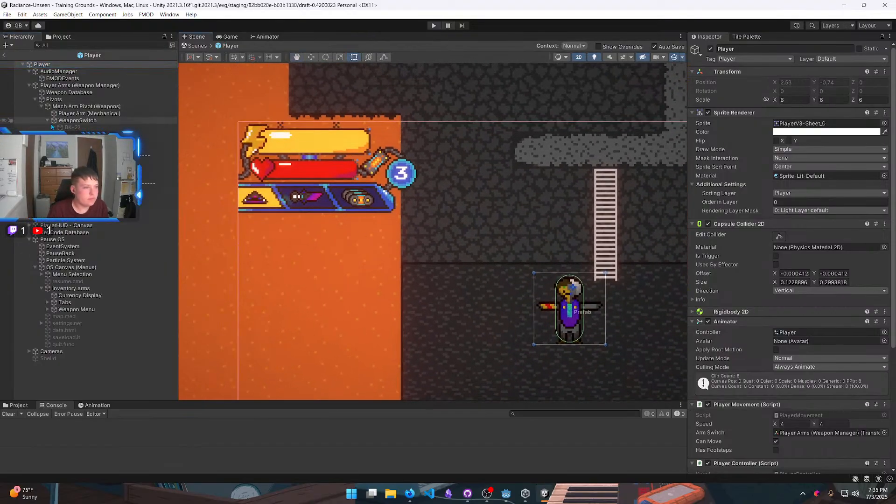
pyautogui.click(74, 226)
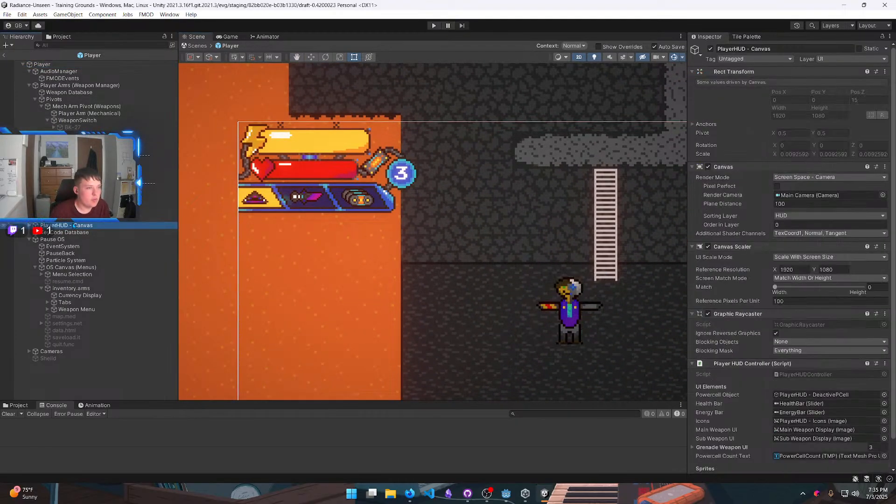
pyautogui.click(29, 225)
pyautogui.scroll(-3, 56, 236)
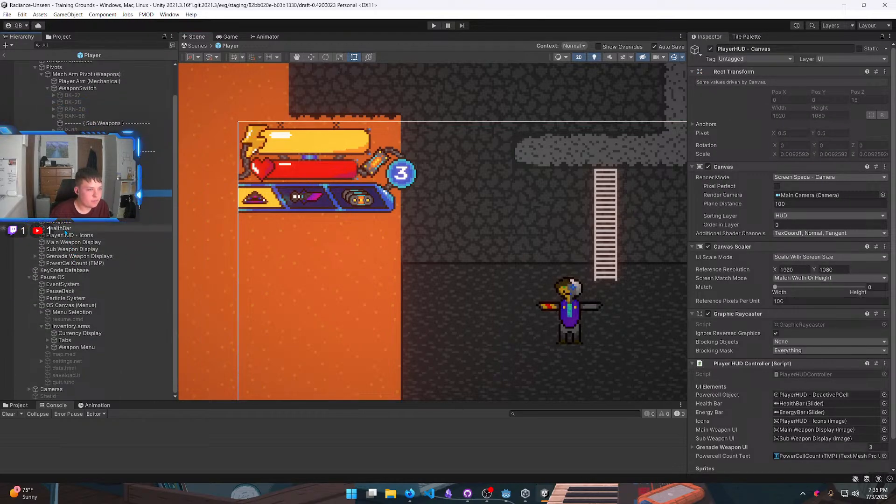
# Step: Inspect the HUD icons, the main, sub and grenade weapon displays, and the font asset of PowerCellCount (TMP)
pyautogui.click(67, 236)
pyautogui.click(70, 243)
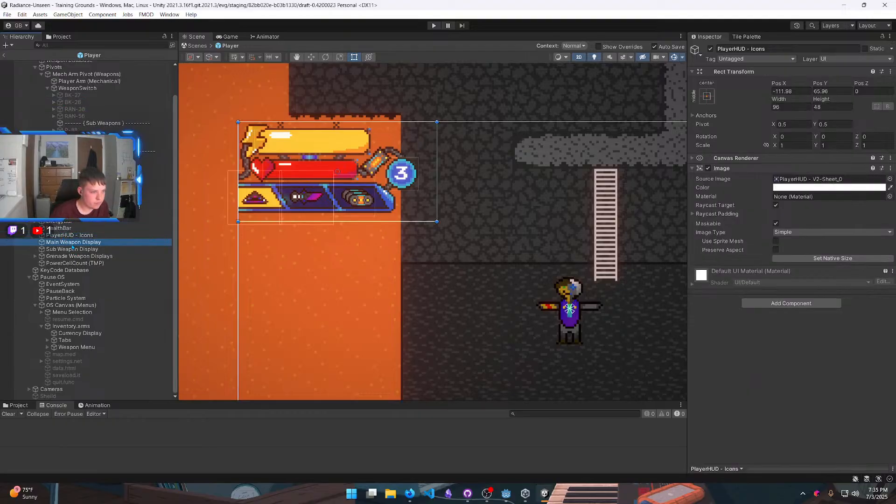
pyautogui.click(72, 251)
pyautogui.click(75, 257)
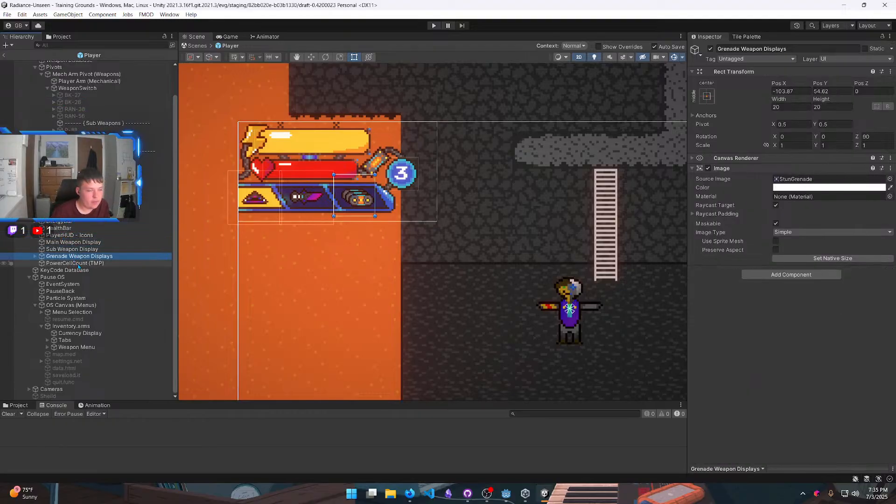
pyautogui.click(75, 264)
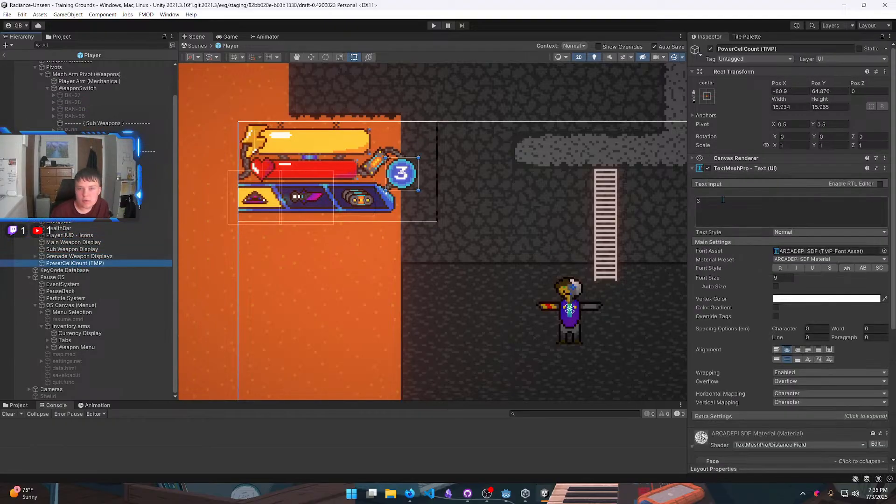
pyautogui.click(802, 251)
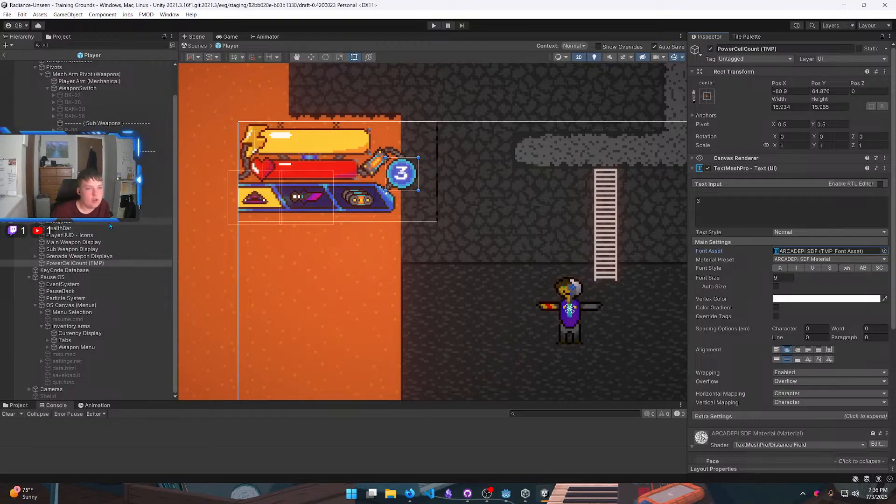
# Step: Examine the HUD's bars, weapon slots and number badge up close and in relation to the surrounding scene
pyautogui.scroll(4, 343, 212)
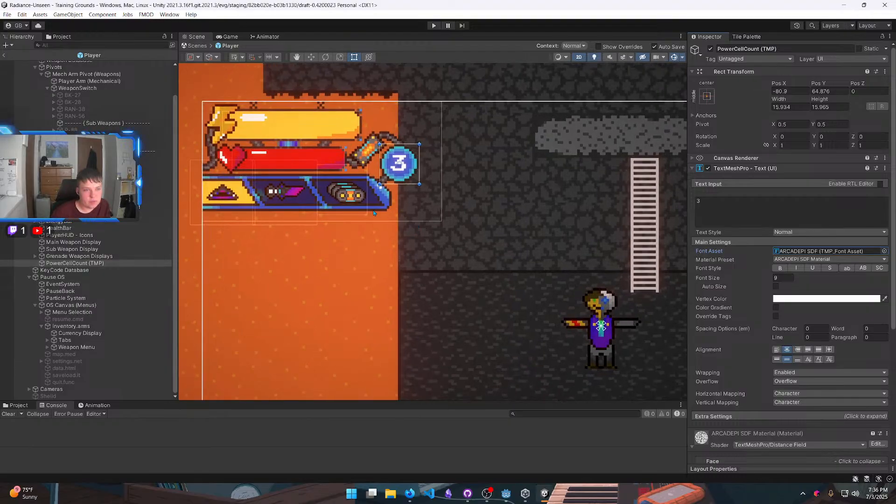
pyautogui.moveTo(342, 212); pyautogui.dragTo(411, 296, button='middle')
pyautogui.scroll(4, 311, 270)
pyautogui.moveTo(312, 269); pyautogui.dragTo(385, 317, button='middle')
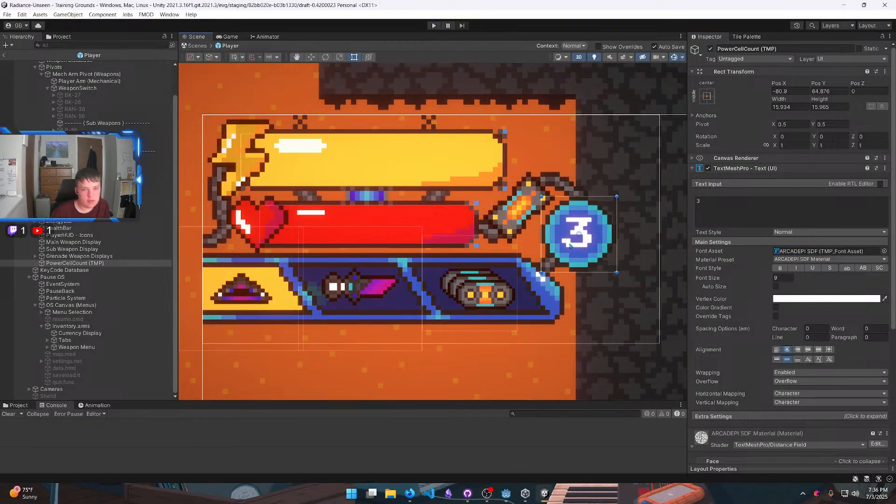
pyautogui.scroll(-10, 520, 330)
pyautogui.moveTo(515, 355); pyautogui.dragTo(383, 271, button='middle')
pyautogui.scroll(-5, 546, 340)
pyautogui.moveTo(546, 340); pyautogui.dragTo(273, 239, button='middle')
pyautogui.scroll(-4, 273, 239)
pyautogui.scroll(4, 308, 273)
pyautogui.moveTo(308, 273); pyautogui.dragTo(537, 326, button='middle')
pyautogui.scroll(8, 346, 261)
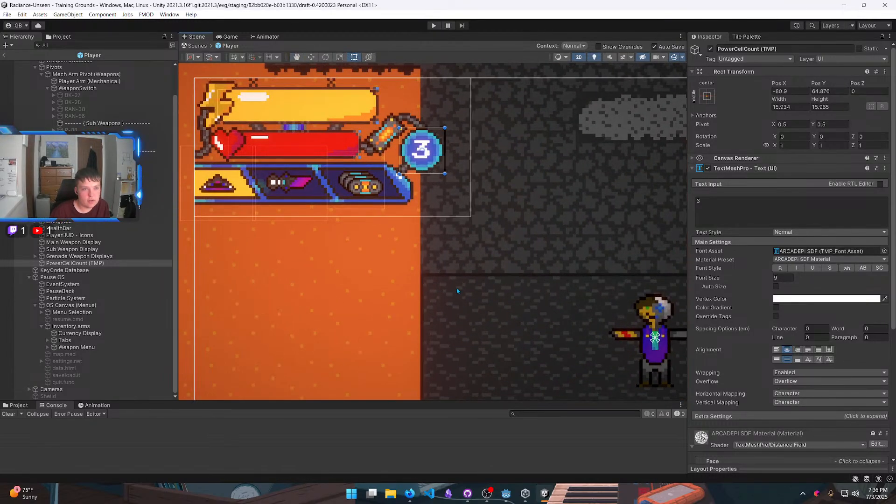
# Step: Examine the whole player HUD in the Scene view, checking the energy and health bars, the weapon slots and the power cell counter
pyautogui.scroll(2, 326, 262)
pyautogui.moveTo(326, 262); pyautogui.dragTo(353, 264, button='middle')
pyautogui.scroll(5, 411, 327)
pyautogui.scroll(-2, 346, 326)
pyautogui.scroll(-3, 319, 275)
pyautogui.scroll(-4, 393, 289)
pyautogui.scroll(11, 337, 264)
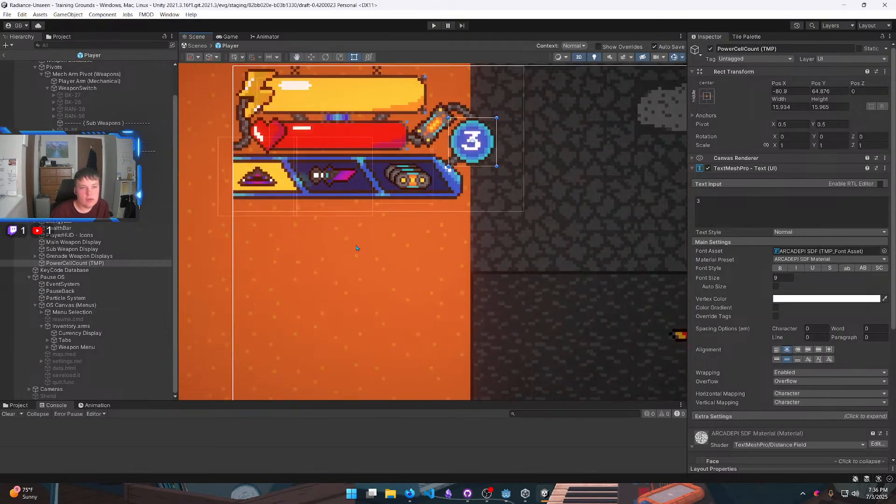
pyautogui.scroll(5, 356, 246)
pyautogui.scroll(4, 346, 195)
pyautogui.moveTo(346, 206); pyautogui.dragTo(396, 261, button='middle')
pyautogui.scroll(-2, 396, 262)
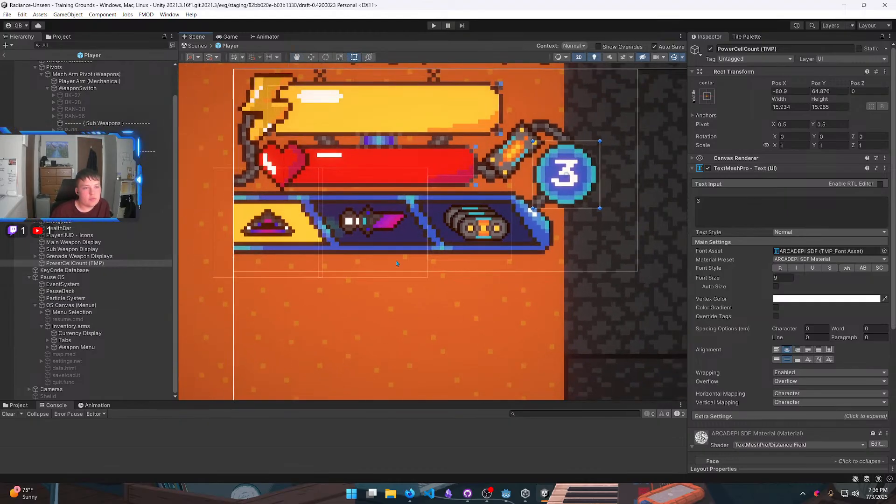
pyautogui.scroll(-5, 424, 190)
pyautogui.moveTo(490, 200); pyautogui.dragTo(455, 251, button='middle')
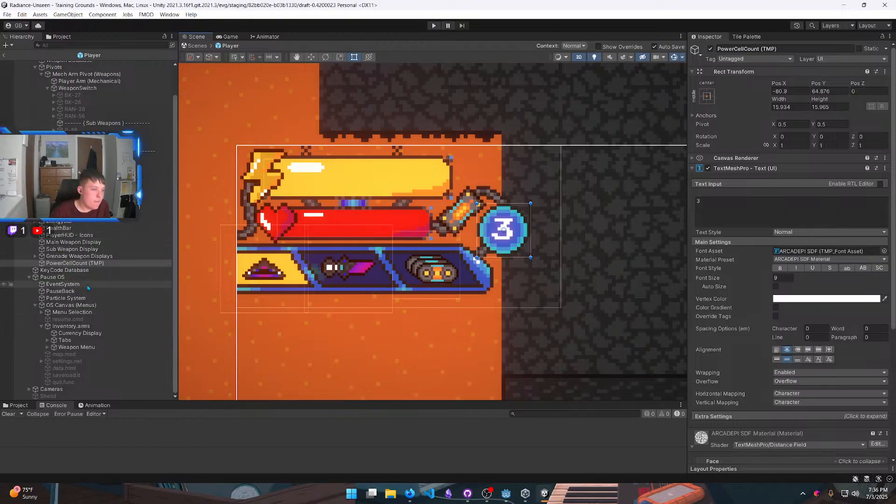
# Step: Inspect the PlayerHUD - Canvas object, expand Grenade Weapon Displays and inspect its two child display images
pyautogui.scroll(2, 79, 281)
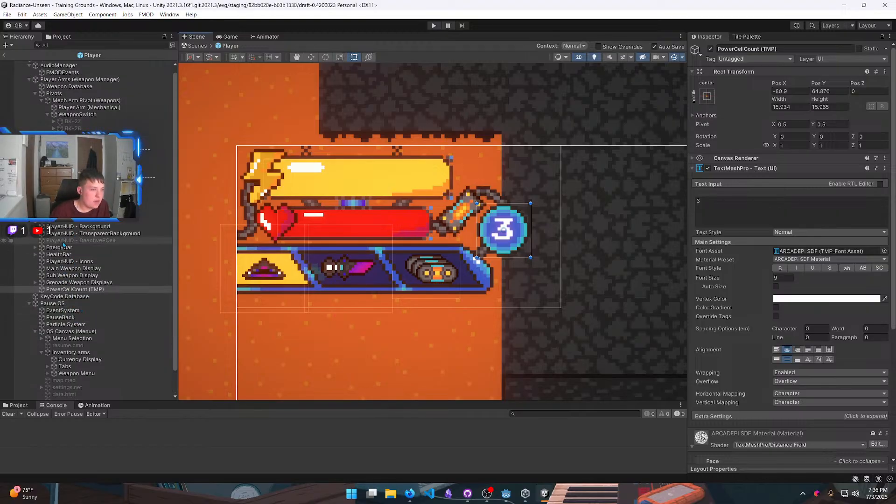
pyautogui.click(77, 220)
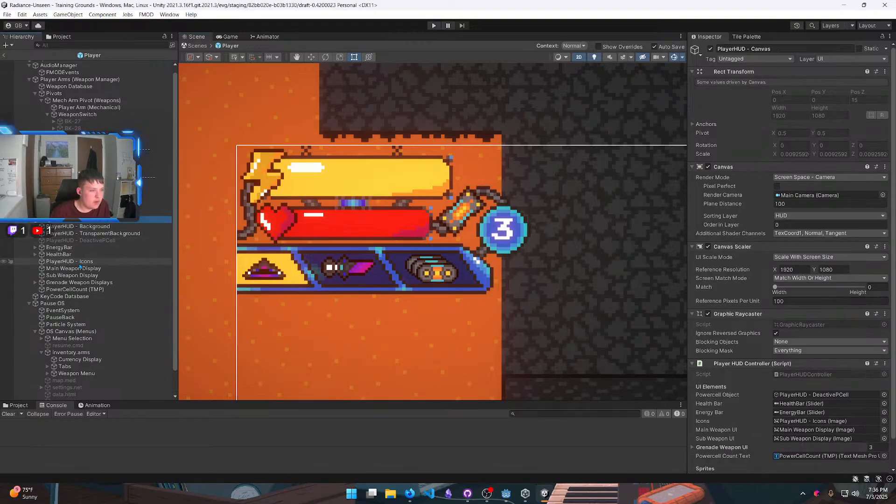
pyautogui.click(82, 283)
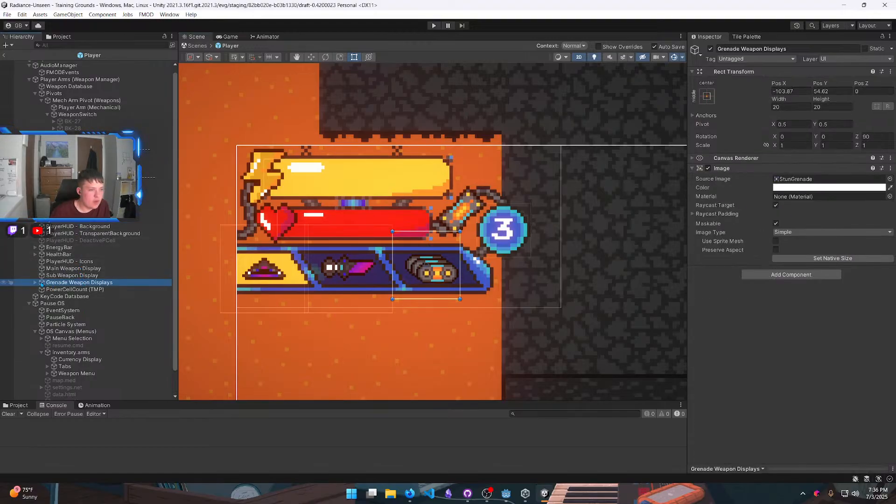
pyautogui.click(36, 283)
pyautogui.click(70, 289)
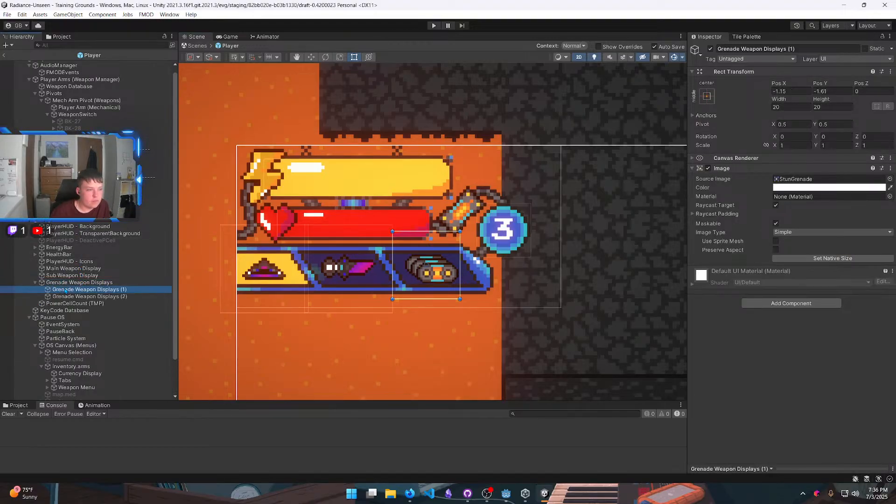
pyautogui.click(75, 297)
pyautogui.click(78, 290)
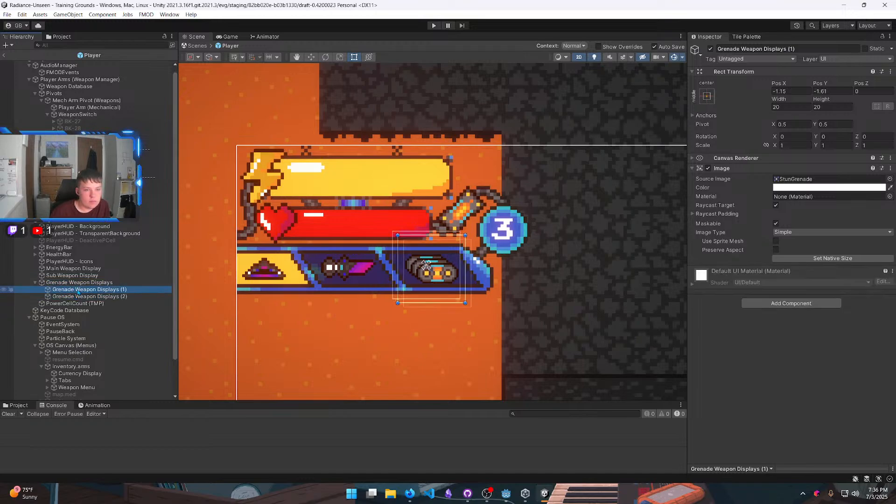
pyautogui.click(88, 297)
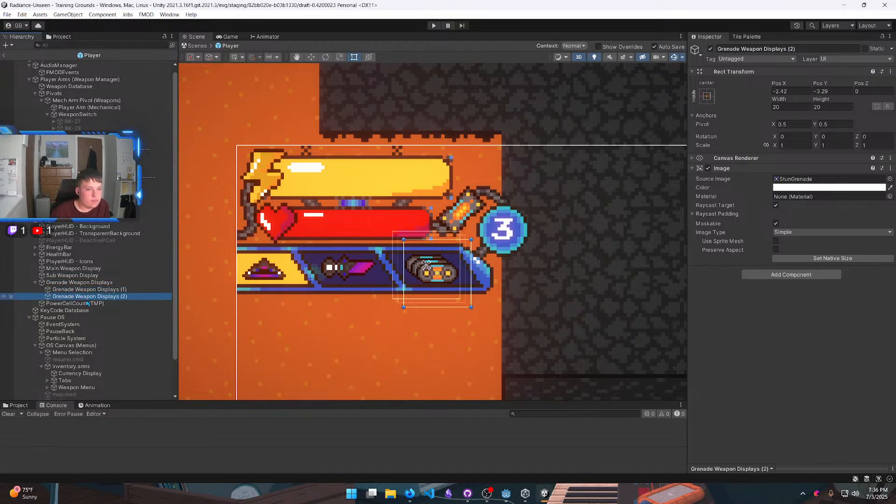
pyautogui.click(91, 283)
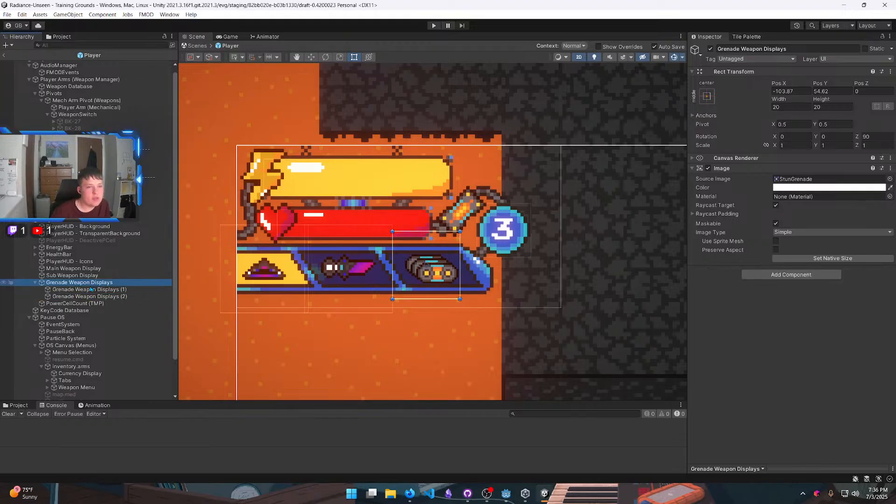
# Step: Compare the placement of the parent Grenade Weapon Displays image with its children (1) and (2)
pyautogui.press('F2')
pyautogui.click(93, 292)
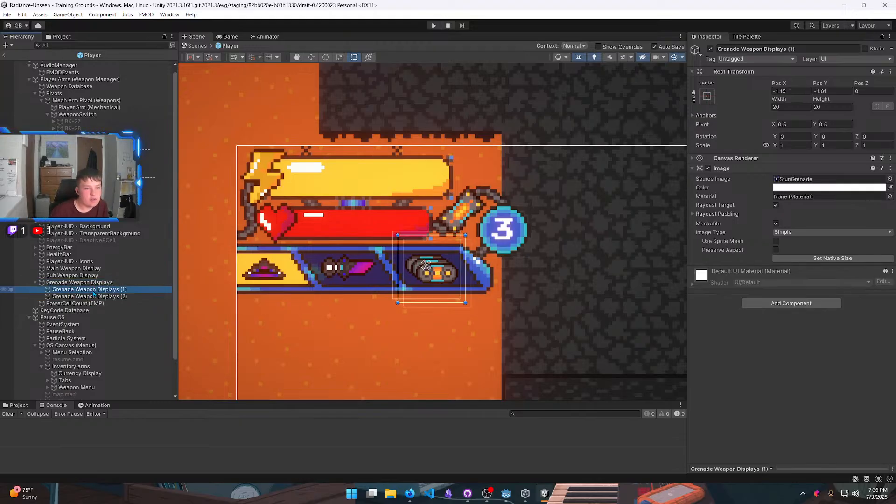
pyautogui.click(93, 297)
pyautogui.click(93, 290)
pyautogui.click(92, 284)
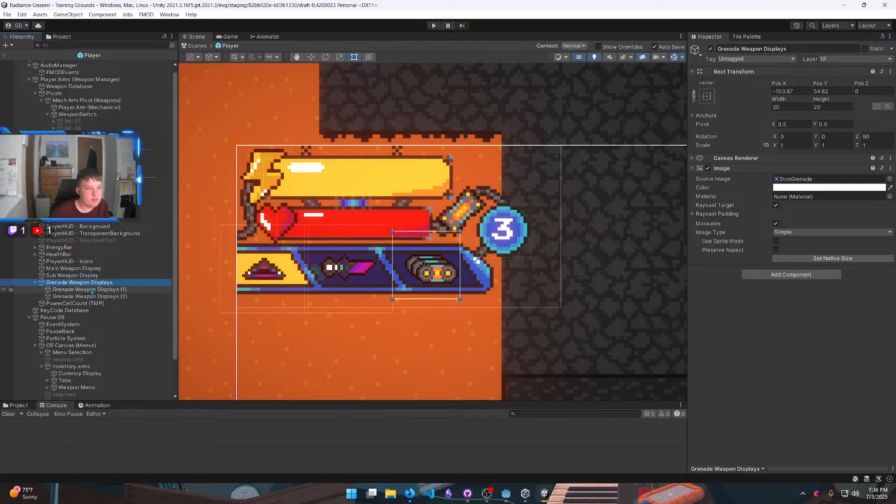
pyautogui.click(91, 291)
pyautogui.click(93, 297)
pyautogui.click(93, 292)
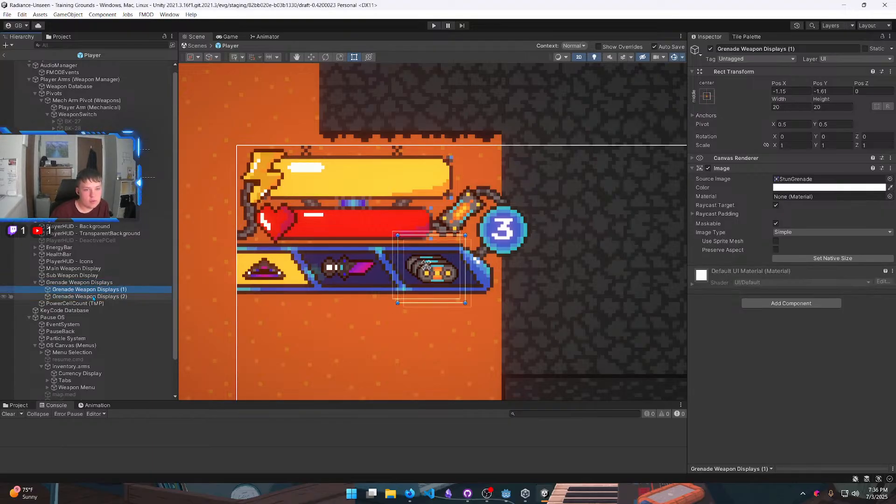
pyautogui.click(93, 296)
pyautogui.click(92, 292)
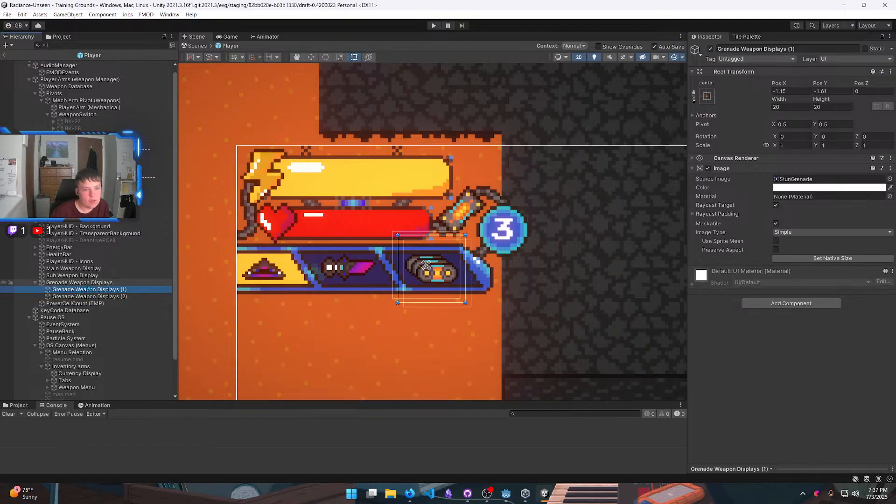
# Step: Examine the stacked stun grenade icons in the HUD's grenade slot up close, and view the HUD alongside the player and surrounding room
pyautogui.scroll(8, 440, 285)
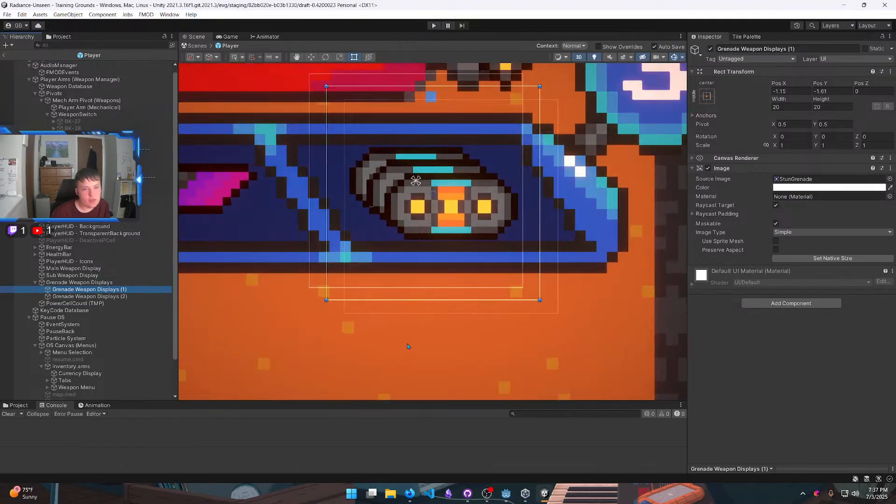
pyautogui.scroll(5, 408, 347)
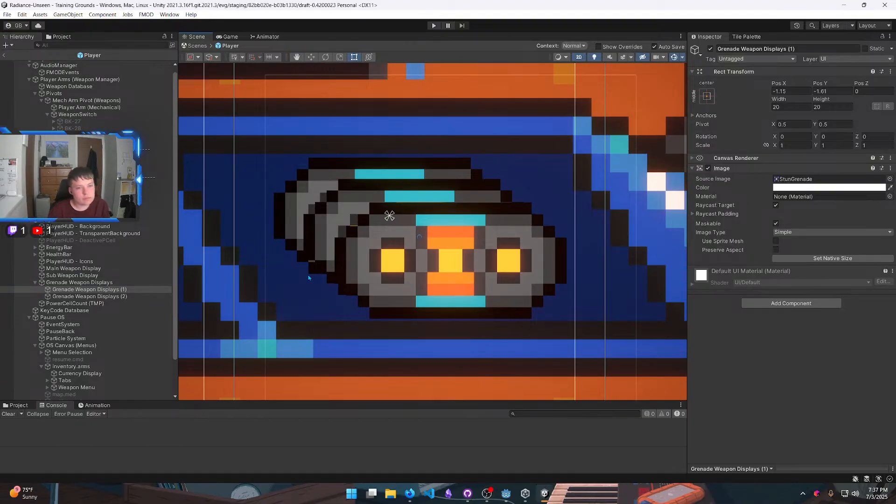
pyautogui.scroll(-12, 309, 278)
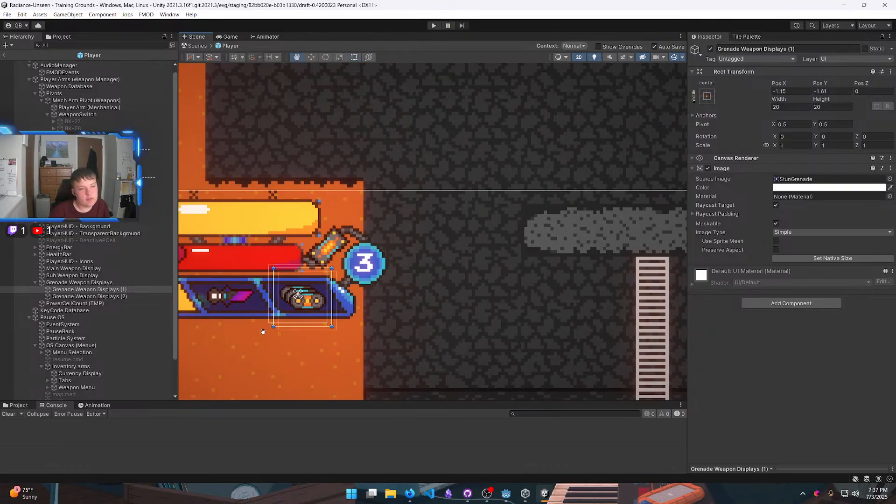
pyautogui.scroll(-2, 262, 332)
pyautogui.scroll(6, 374, 340)
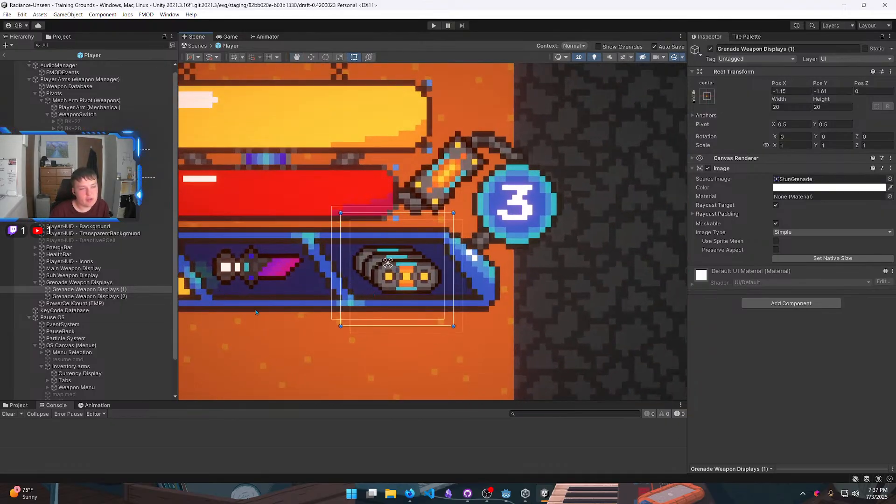
pyautogui.scroll(8, 471, 237)
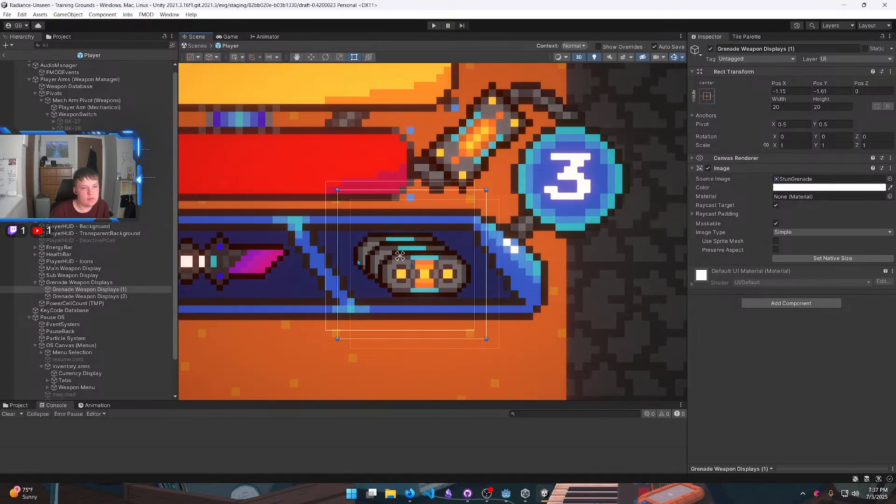
pyautogui.moveTo(459, 271); pyautogui.dragTo(450, 258, button='middle')
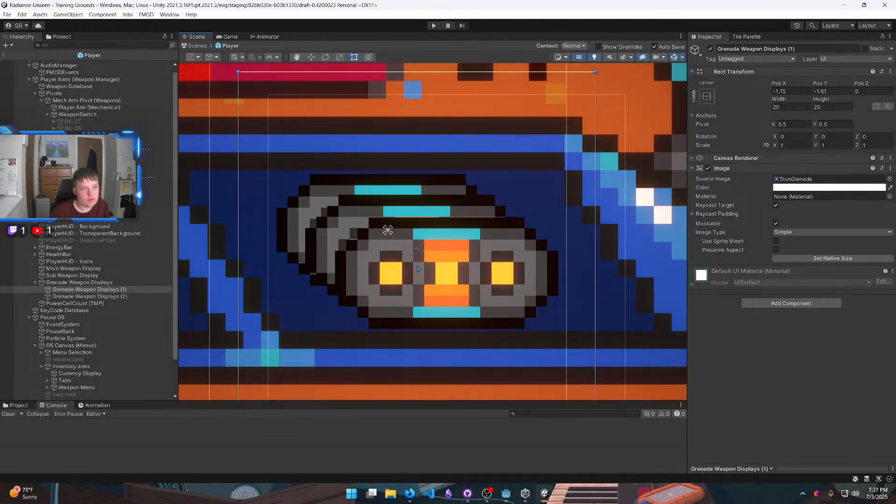
pyautogui.scroll(-3, 418, 269)
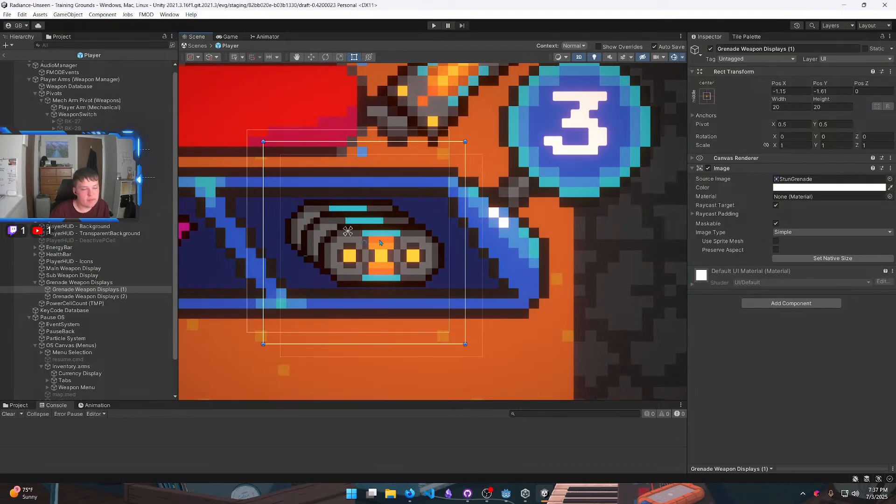
pyautogui.scroll(-1, 432, 303)
pyautogui.scroll(-6, 299, 247)
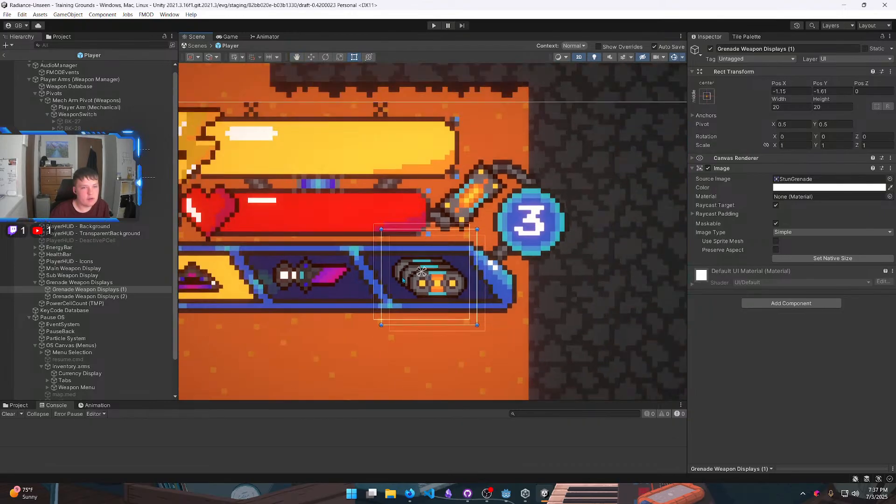
pyautogui.scroll(-4, 306, 200)
pyautogui.moveTo(248, 194); pyautogui.dragTo(366, 257, button='middle')
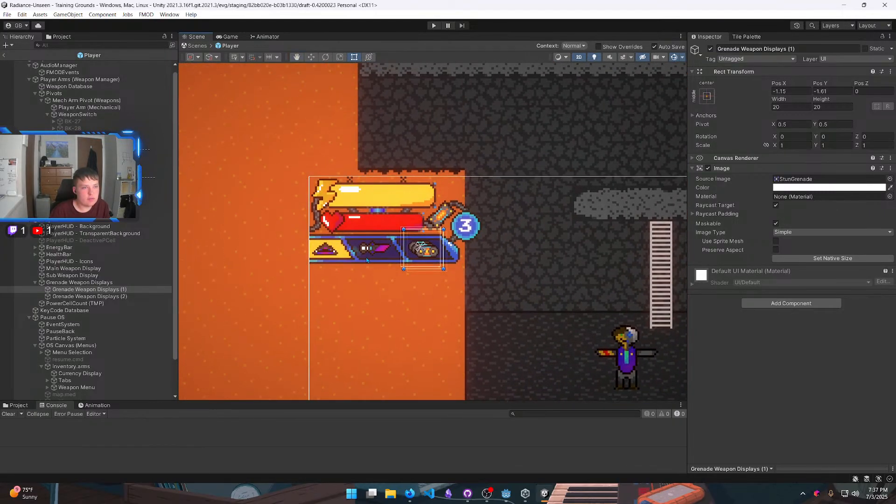
pyautogui.scroll(-4, 366, 257)
pyautogui.scroll(4, 311, 218)
pyautogui.moveTo(426, 294); pyautogui.dragTo(420, 257, button='middle')
pyautogui.scroll(2, 311, 218)
pyautogui.scroll(1, 80, 275)
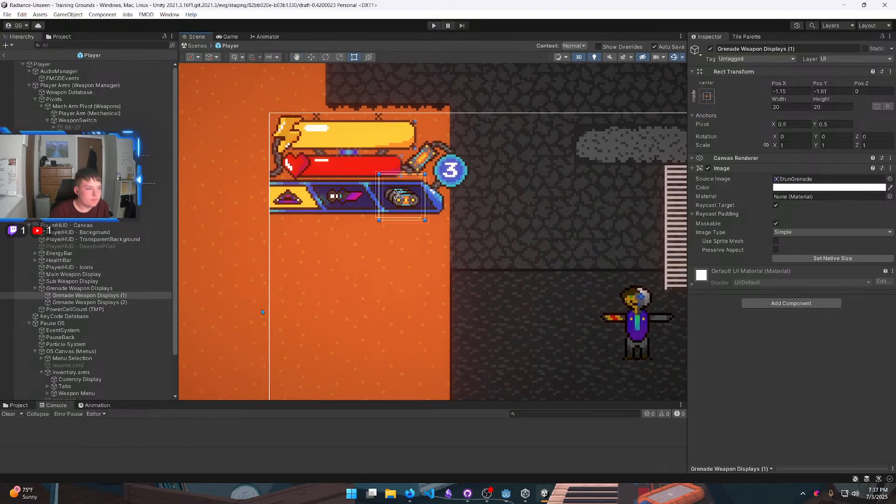
# Step: Exit the Player prefab to the Training Grounds scene, select the player's Stun Grenade object and frame it in the Scene view
pyautogui.click(4, 55)
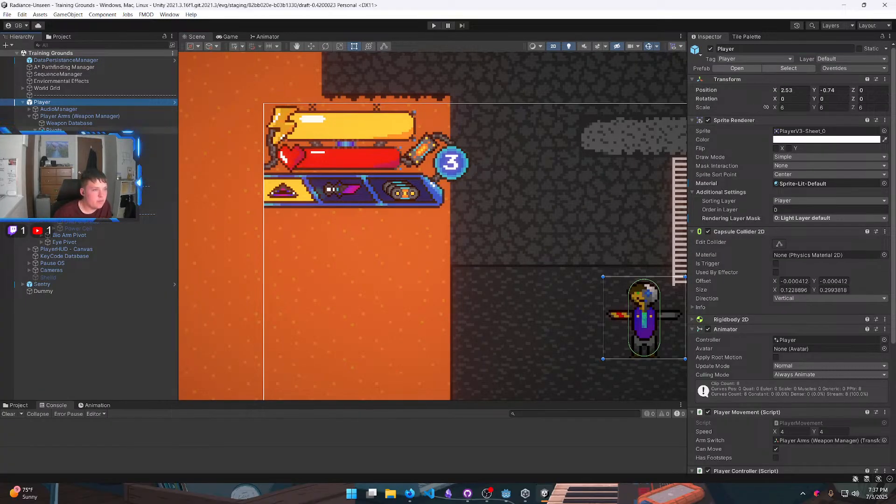
pyautogui.click(87, 222)
pyautogui.press('f')
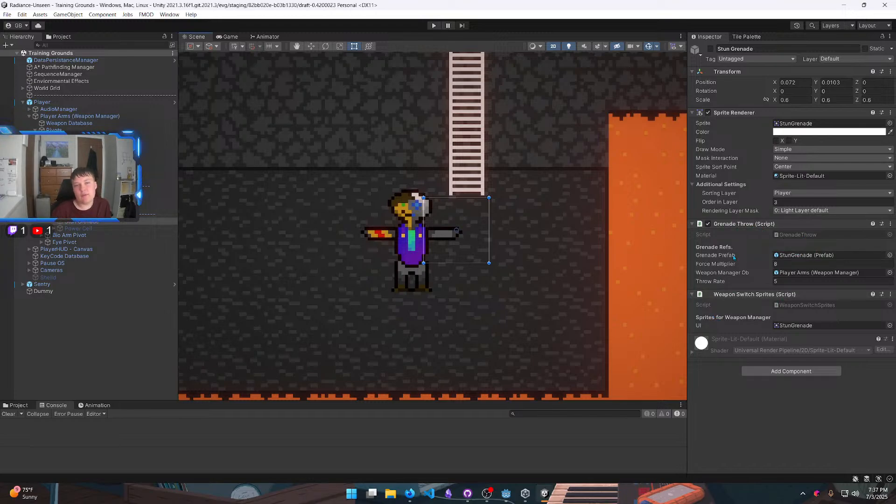
# Step: Examine the player character and the Stun Grenade's bounds on its mechanical arm, both up close and within the level
pyautogui.scroll(-5, 504, 274)
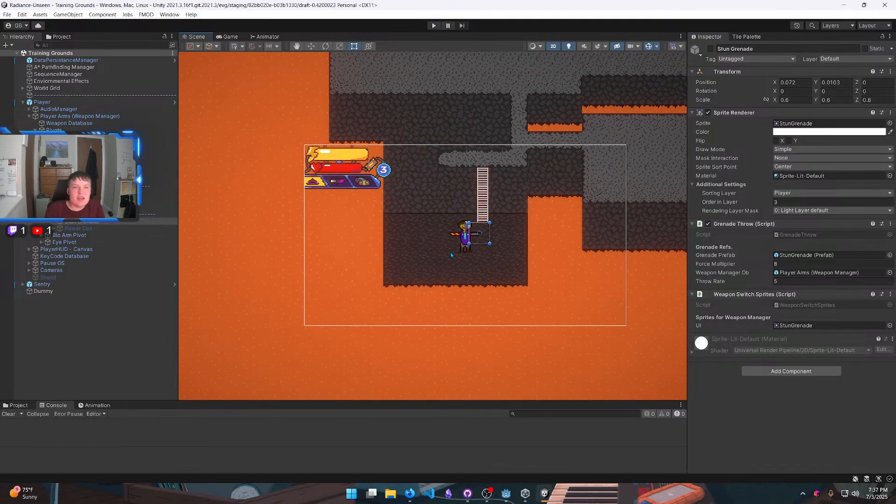
pyautogui.scroll(3, 487, 278)
pyautogui.scroll(6, 483, 256)
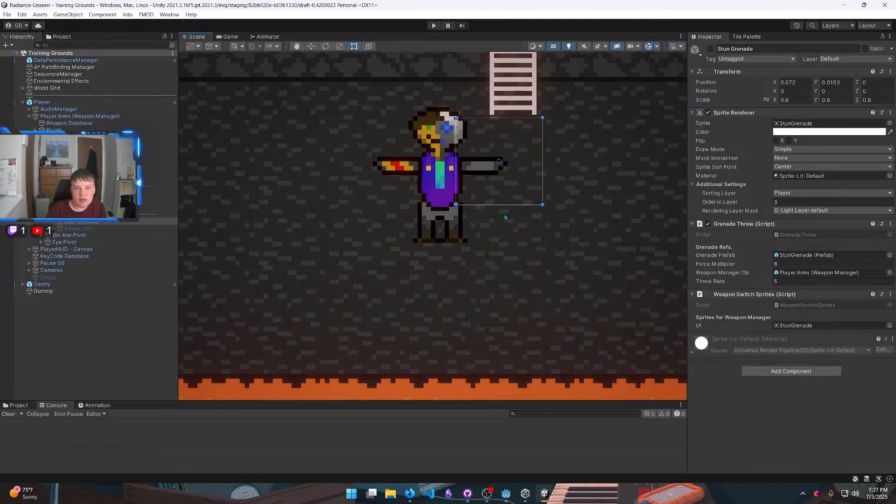
pyautogui.scroll(-7, 494, 228)
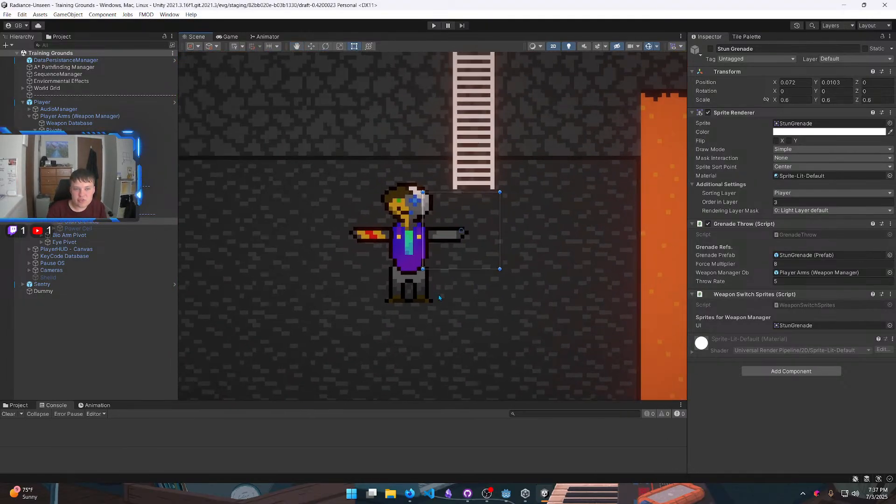
pyautogui.scroll(-2, 444, 291)
pyautogui.scroll(5, 444, 292)
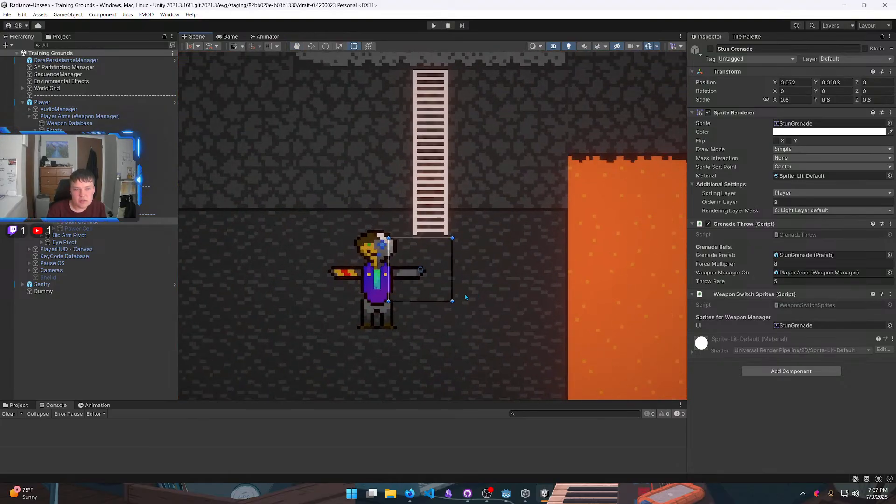
pyautogui.scroll(1, 443, 292)
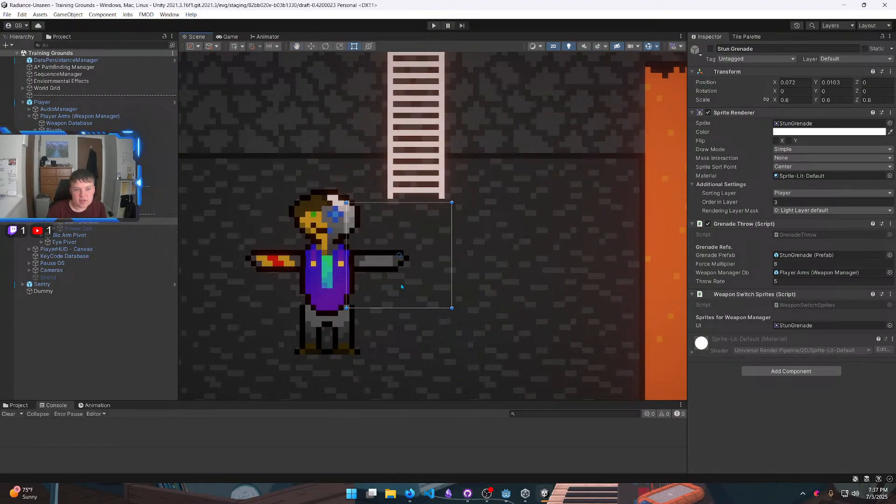
pyautogui.scroll(1, 335, 285)
pyautogui.scroll(-3, 327, 292)
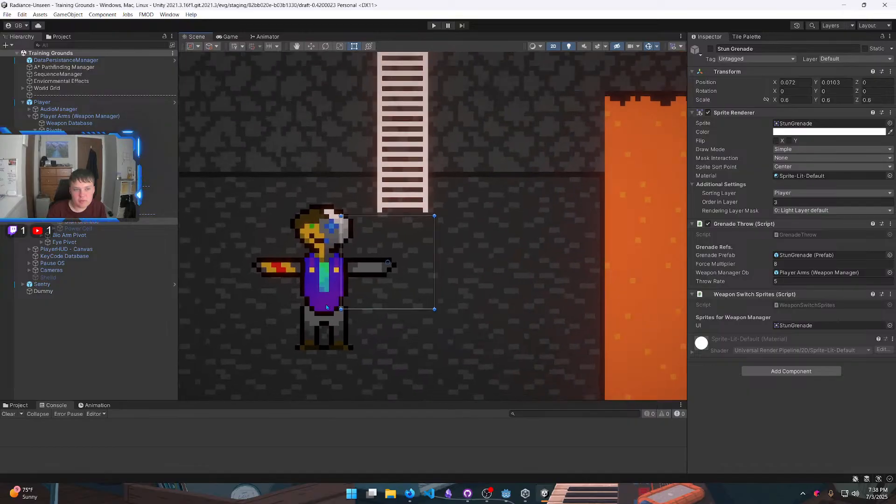
pyautogui.moveTo(301, 305); pyautogui.dragTo(537, 339, button='middle')
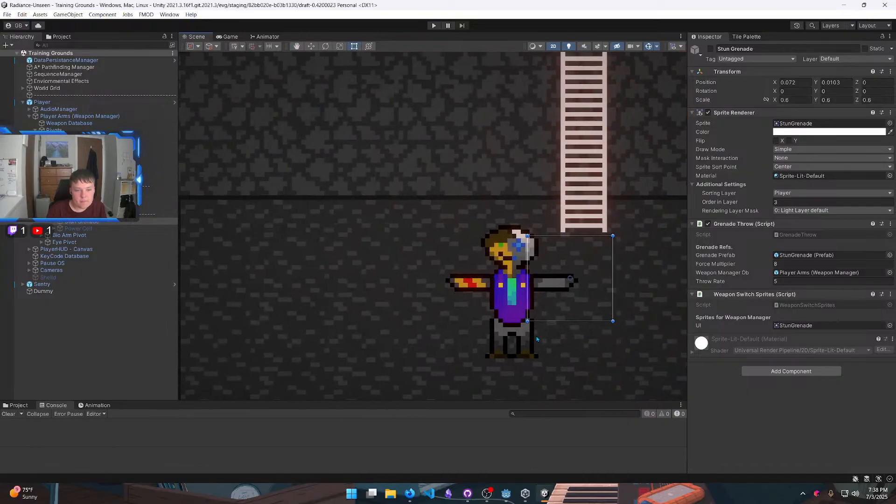
pyautogui.scroll(4, 504, 387)
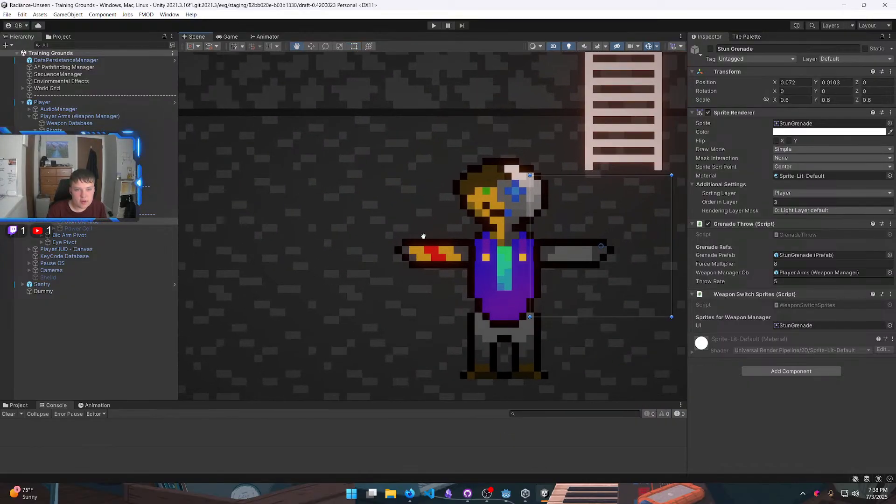
# Step: Switch to the Radiance Unseen project in Godot Engine
pyautogui.click(507, 491)
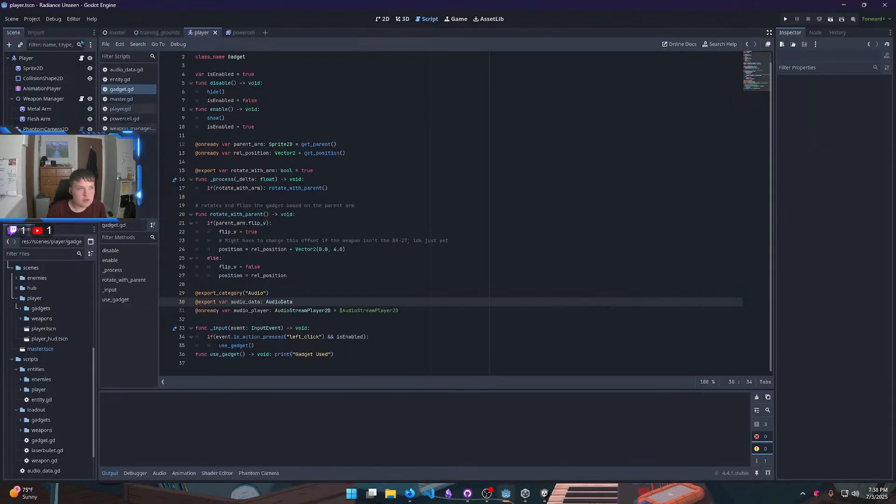
# Step: Show the player scene in the 2D view and examine the character sprite and its collision shape up close
pyautogui.click(383, 19)
pyautogui.scroll(20, 469, 220)
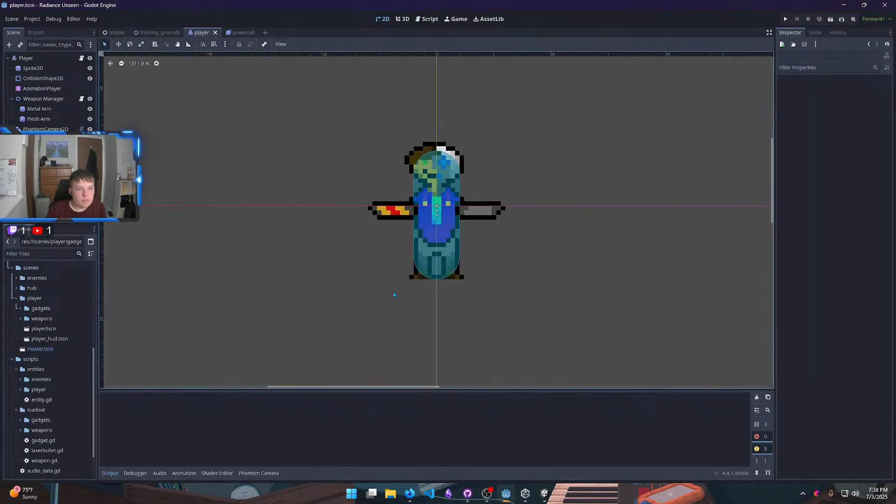
pyautogui.scroll(4, 462, 231)
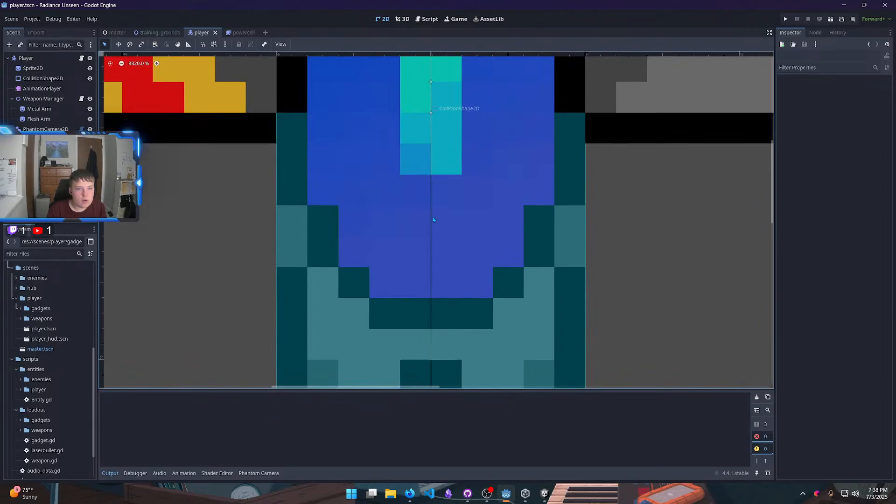
pyautogui.scroll(-5, 445, 321)
pyautogui.scroll(-1, 456, 294)
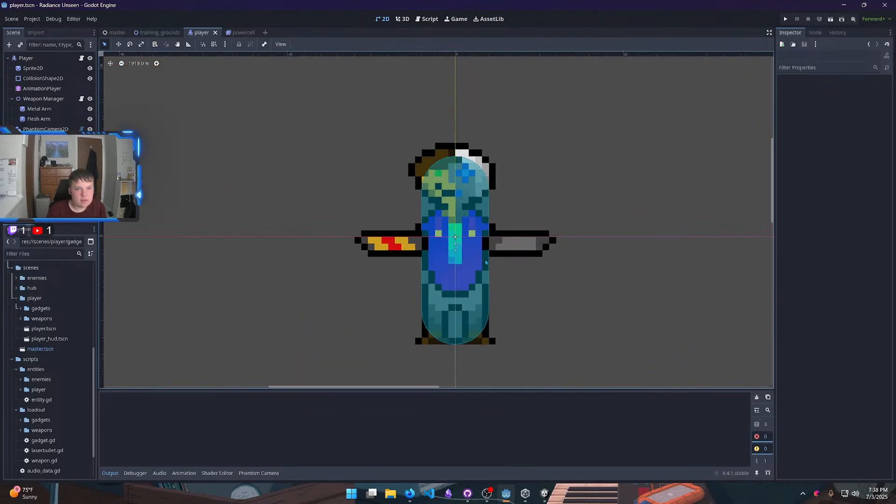
pyautogui.scroll(5, 478, 295)
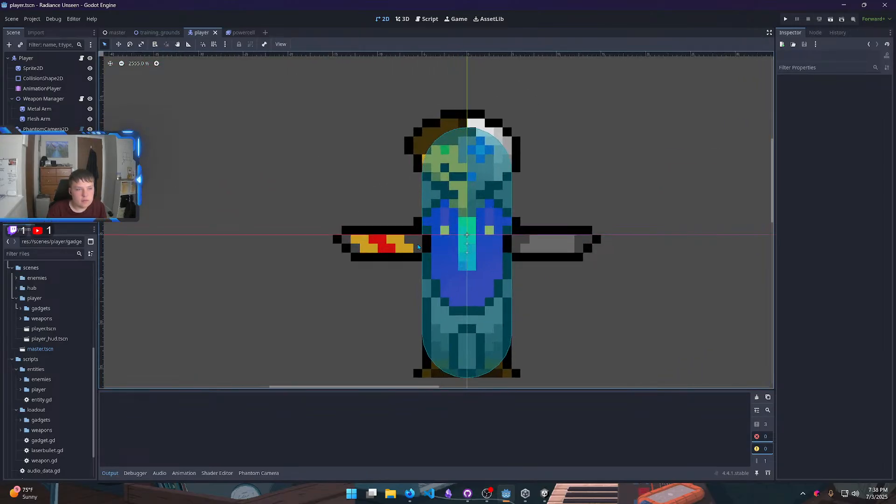
pyautogui.scroll(-1, 125, 242)
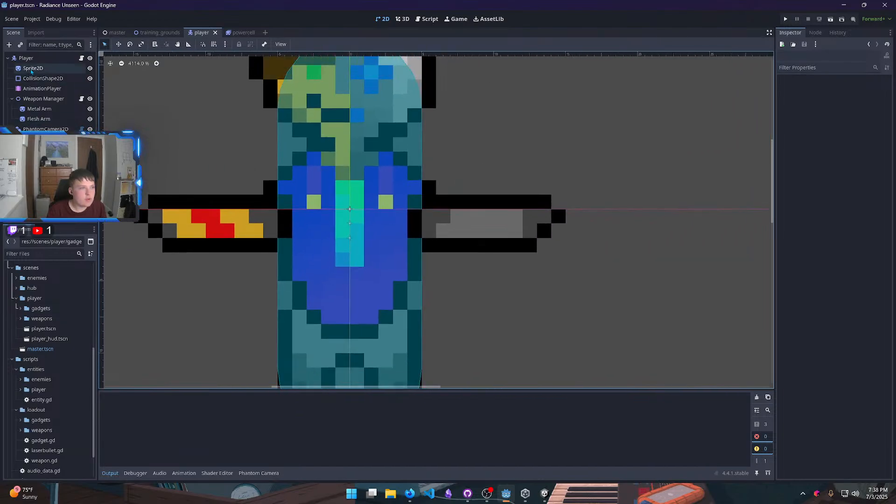
# Step: Hide the player's CollisionShape2D and inspect the uncovered torso and arms of the sprite
pyautogui.click(43, 78)
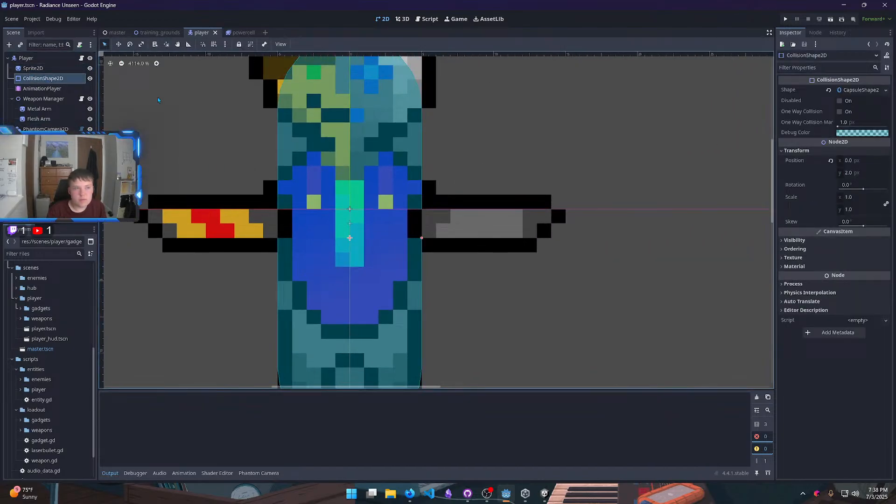
pyautogui.click(89, 78)
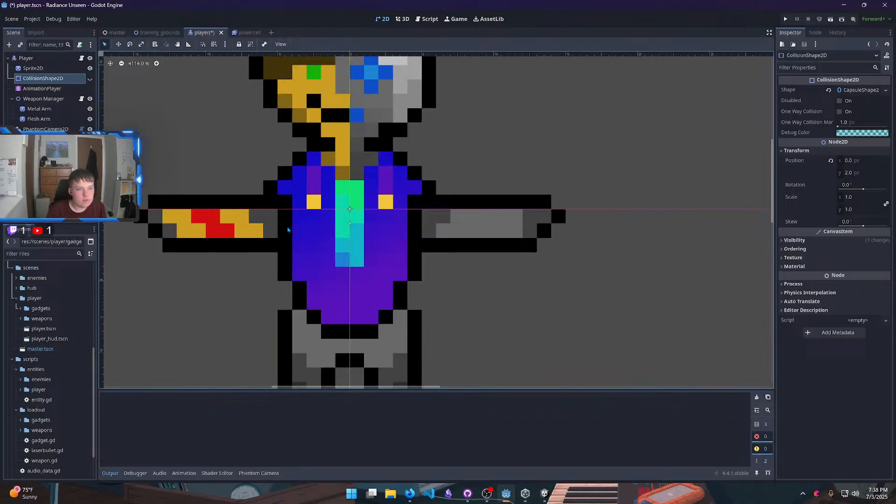
pyautogui.scroll(9, 288, 273)
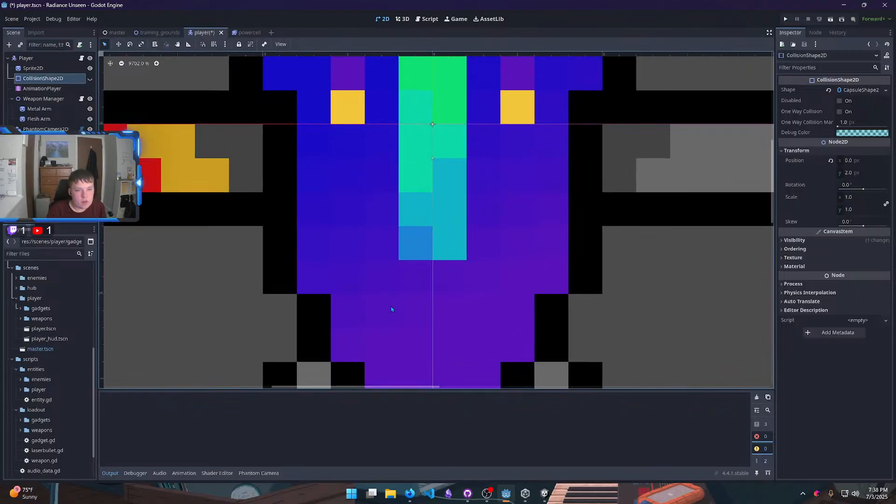
pyautogui.scroll(-5, 554, 332)
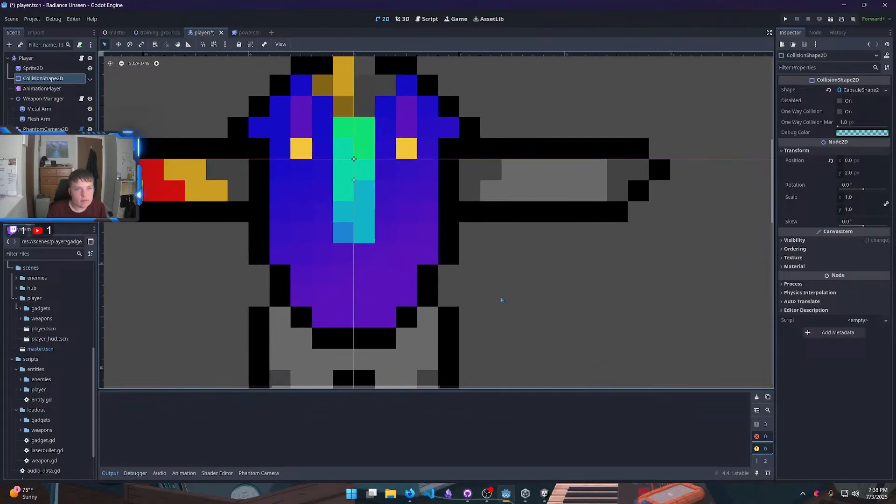
# Step: Switch to the Radiance-Unseen project in Unity and examine the player sprite's torso up close for comparison
pyautogui.click(544, 494)
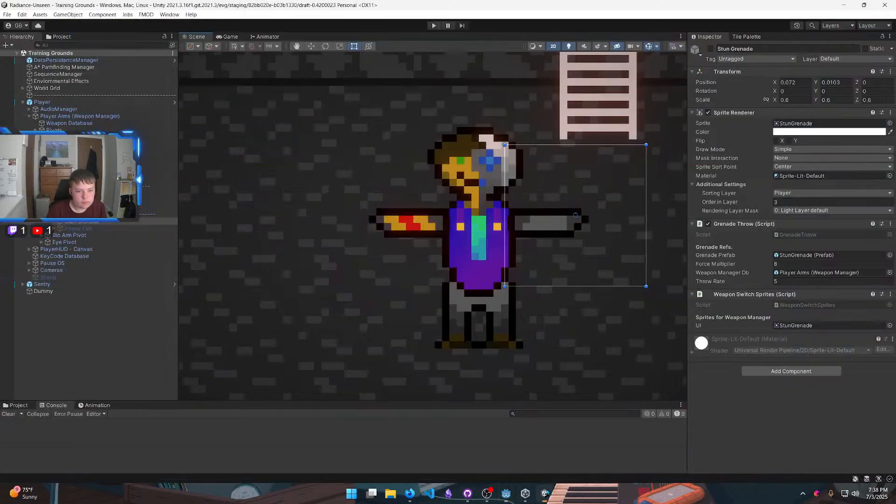
pyautogui.scroll(8, 494, 288)
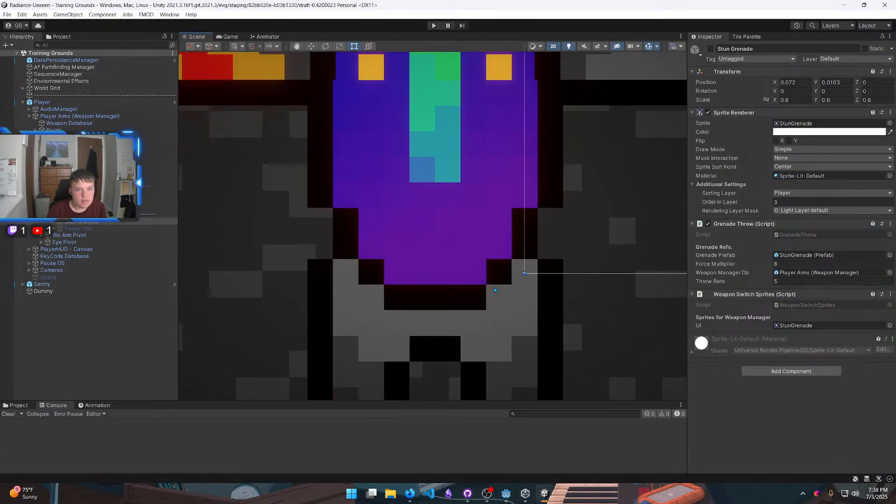
pyautogui.moveTo(472, 272); pyautogui.dragTo(454, 334, button='middle')
pyautogui.scroll(-5, 453, 236)
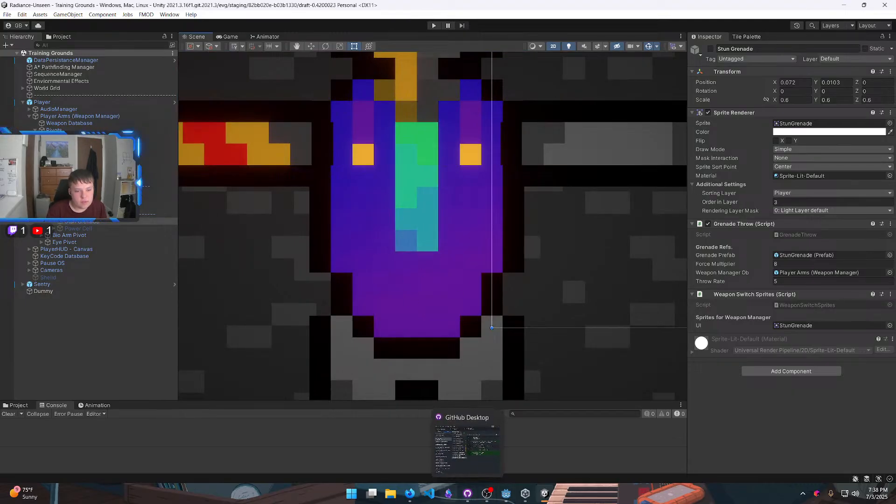
# Step: Switch back to Godot and compare the player sprite's torso colours, both up close and as a whole figure
pyautogui.click(506, 496)
pyautogui.scroll(3, 306, 243)
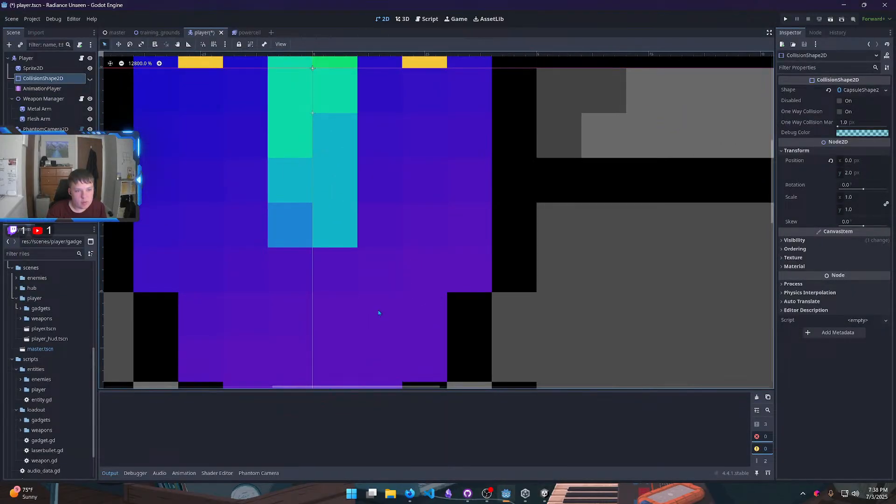
pyautogui.scroll(-8, 411, 252)
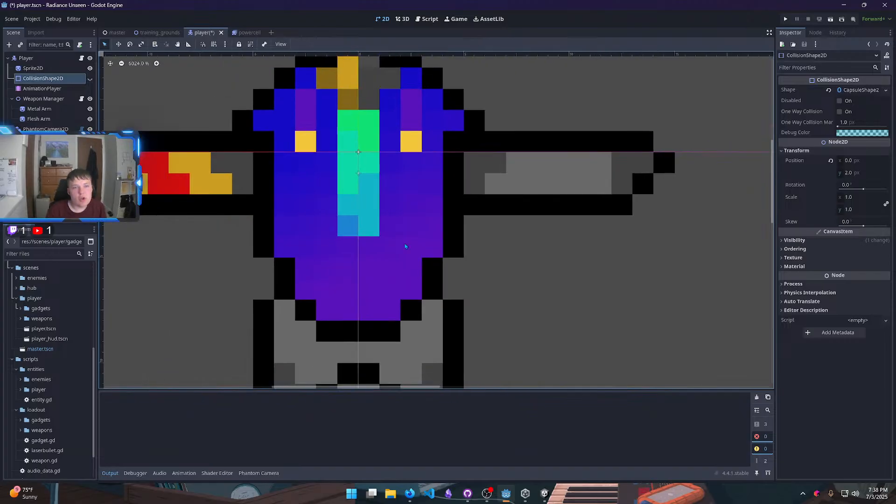
pyautogui.scroll(-2, 455, 346)
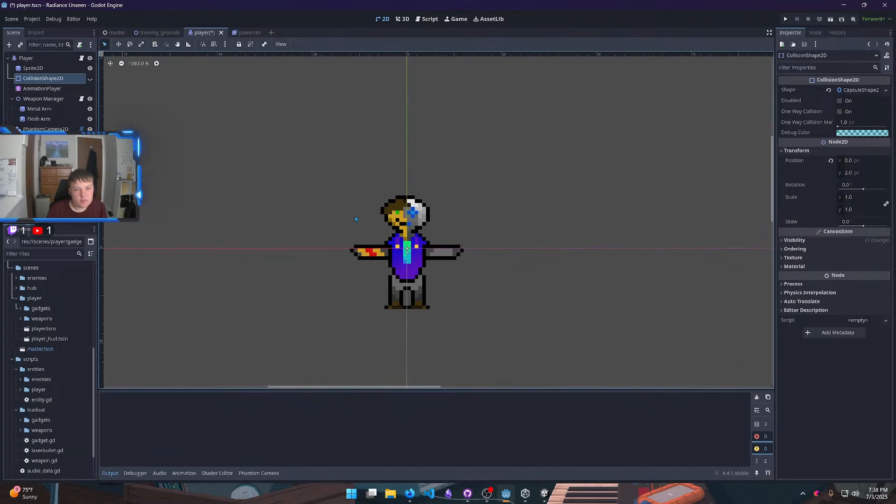
# Step: Switch to Unity and examine the player within the Training Grounds level, together with the HUD and camera frame
pyautogui.click(545, 495)
pyautogui.scroll(-10, 429, 204)
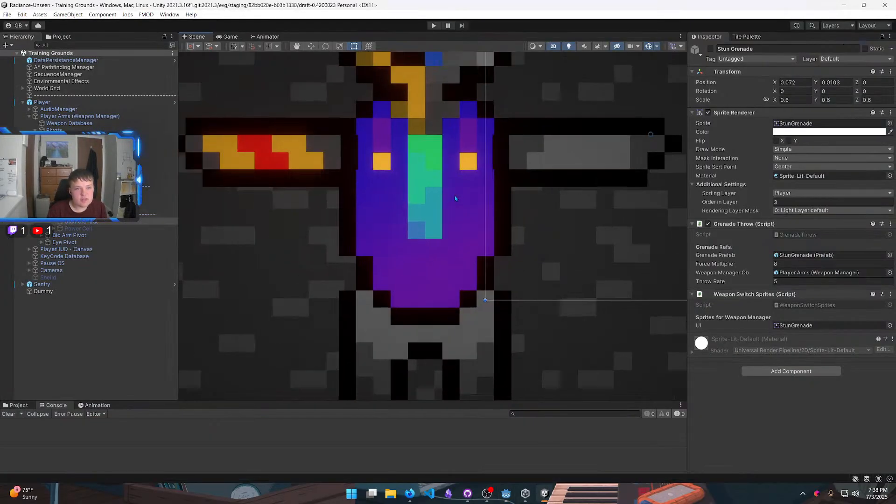
pyautogui.scroll(-3, 490, 253)
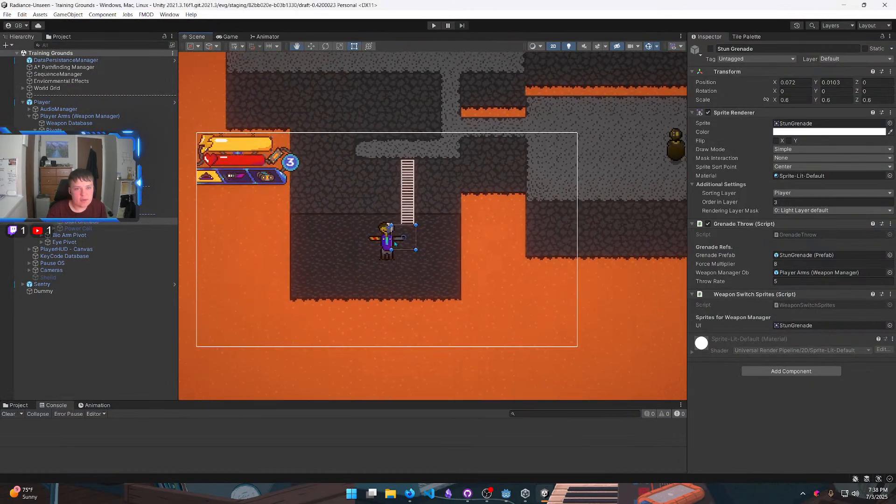
pyautogui.scroll(8, 386, 266)
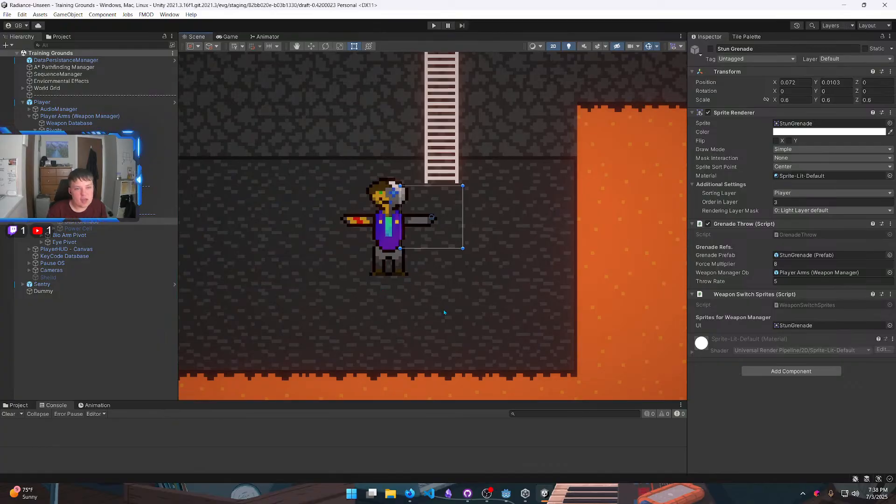
pyautogui.scroll(-5, 444, 313)
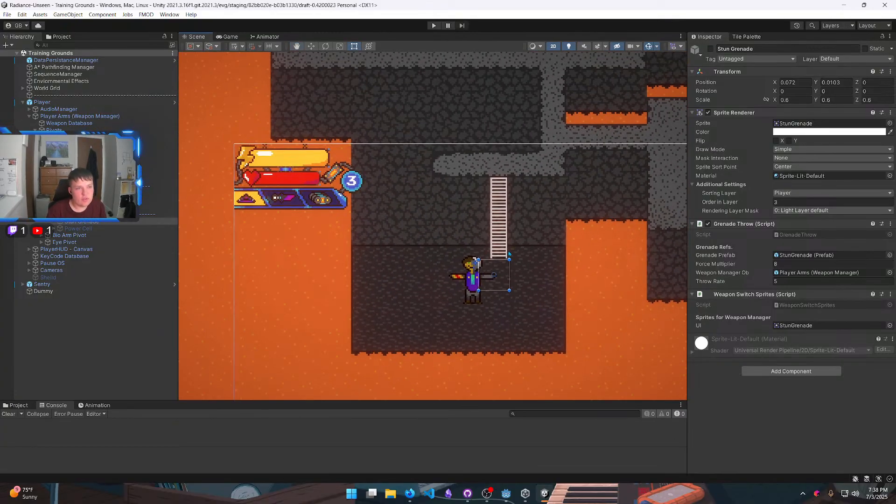
pyautogui.scroll(-4, 373, 208)
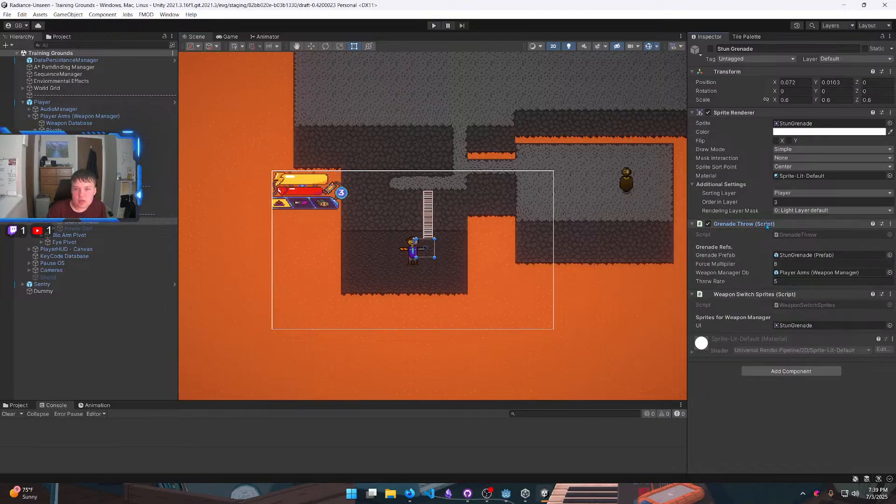
# Step: Open the Stun Grenade's Grenade Throw script for editing, read through its throwing logic and close the code editor
pyautogui.click(890, 225)
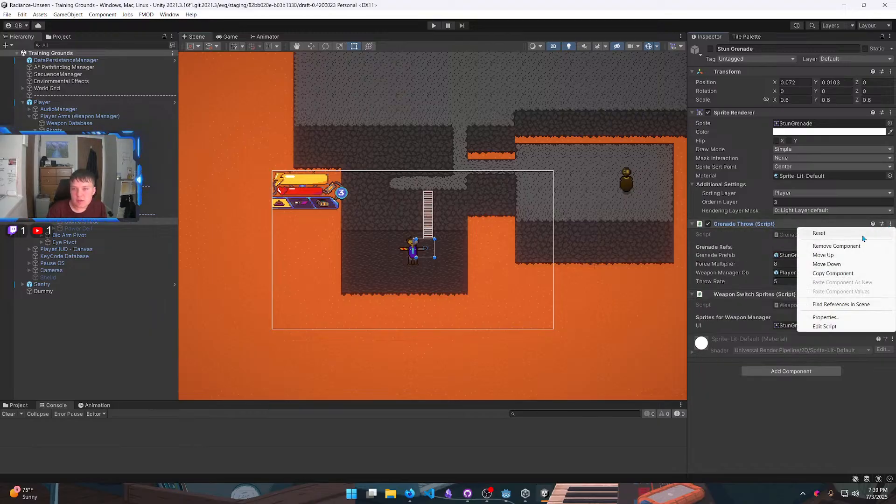
pyautogui.click(831, 327)
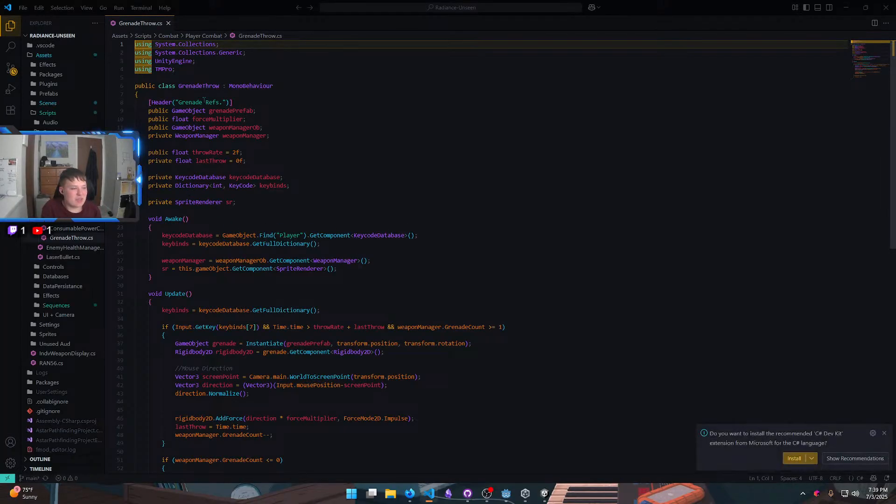
pyautogui.scroll(-1, 267, 96)
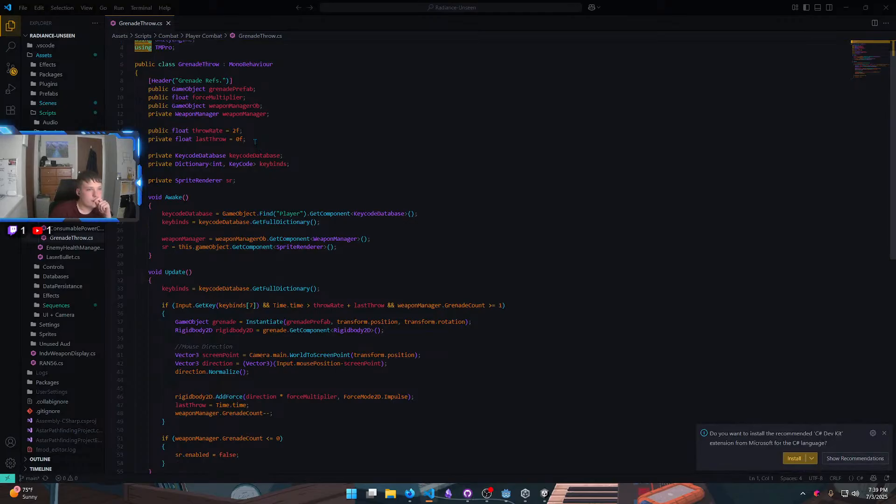
pyautogui.click(261, 92)
pyautogui.scroll(-5, 266, 117)
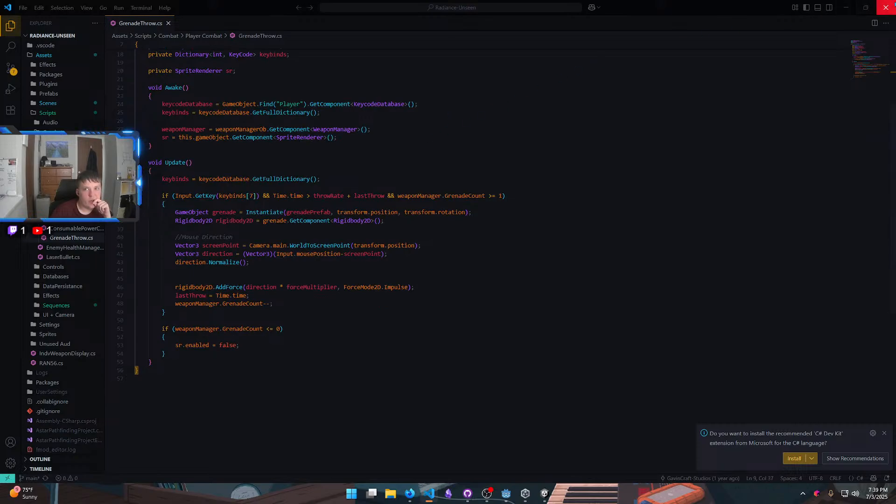
pyautogui.click(887, 5)
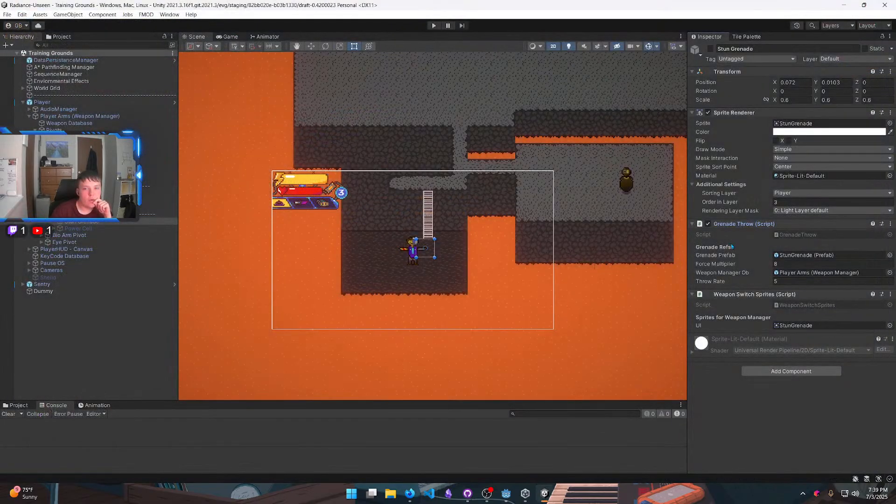
# Step: Open the StunGrenade prefab referenced by Grenade Throw and review its component settings
pyautogui.doubleClick(831, 255)
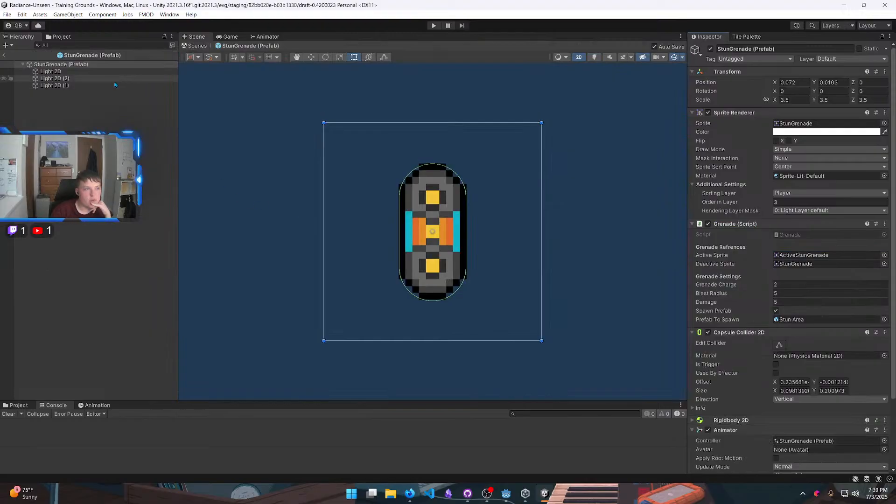
pyautogui.scroll(-3, 747, 256)
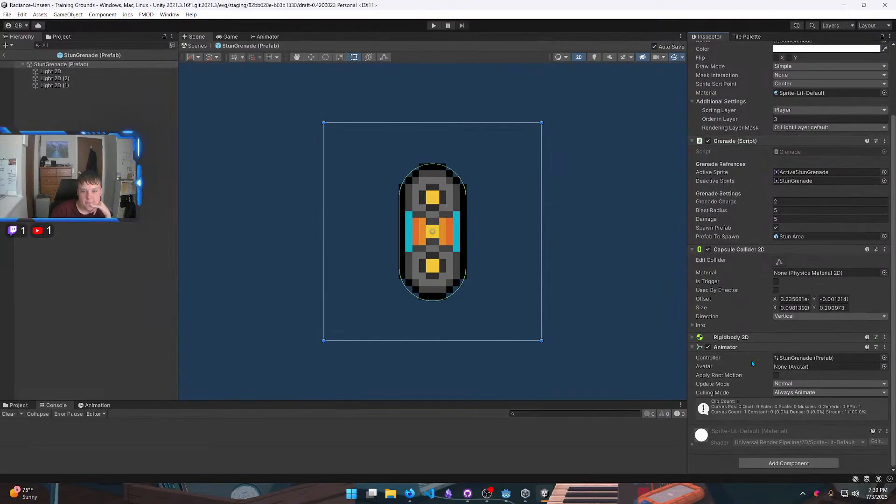
pyautogui.scroll(3, 743, 357)
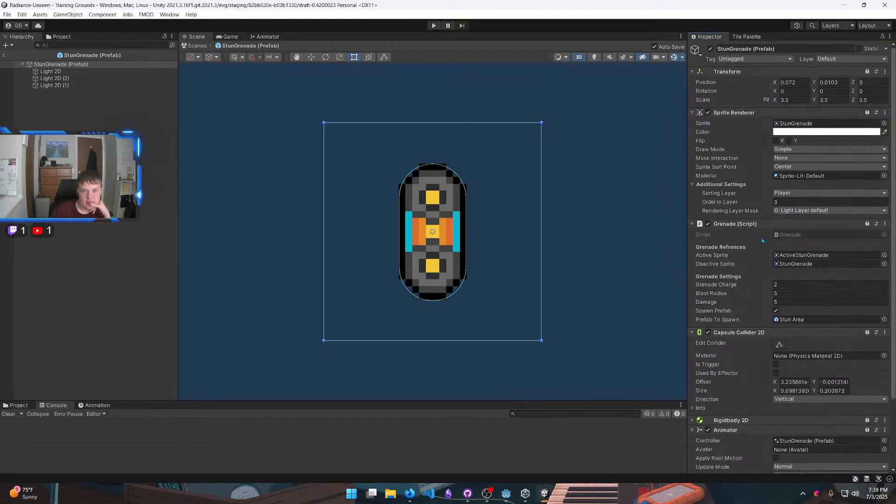
# Step: Inspect the settings of the three Light 2D children of the StunGrenade prefab
pyautogui.click(100, 71)
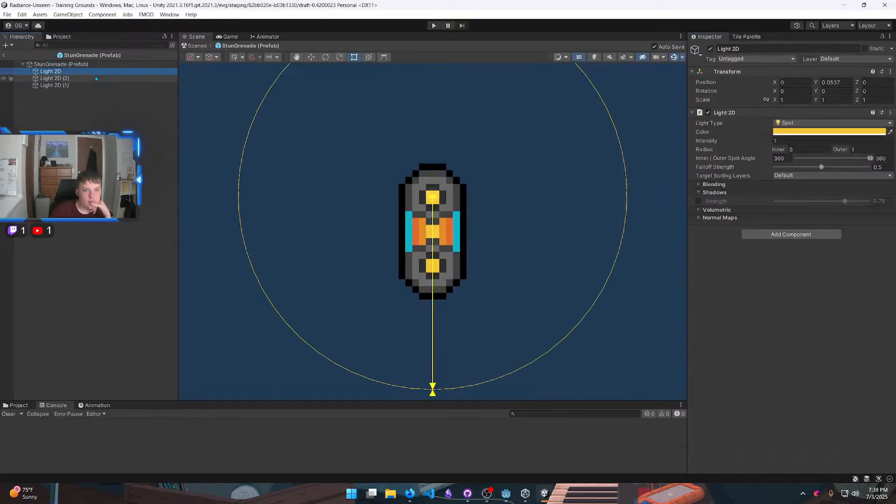
pyautogui.click(95, 78)
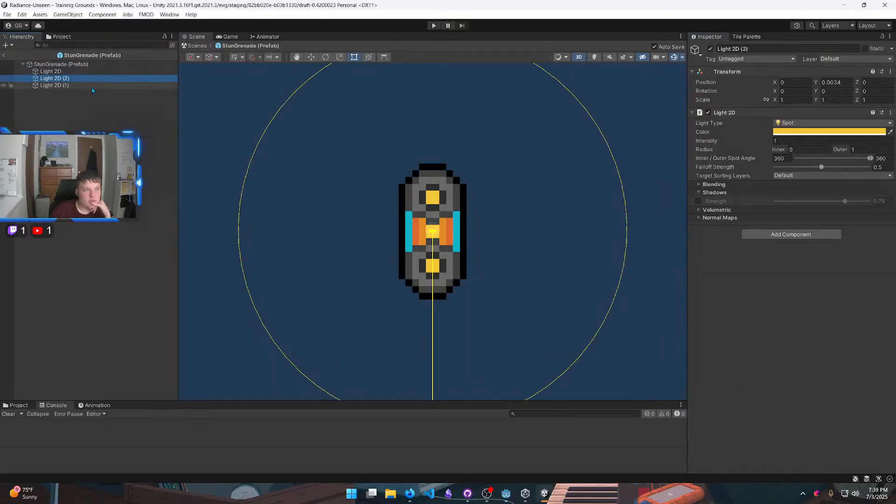
pyautogui.click(91, 86)
pyautogui.click(93, 78)
pyautogui.click(91, 71)
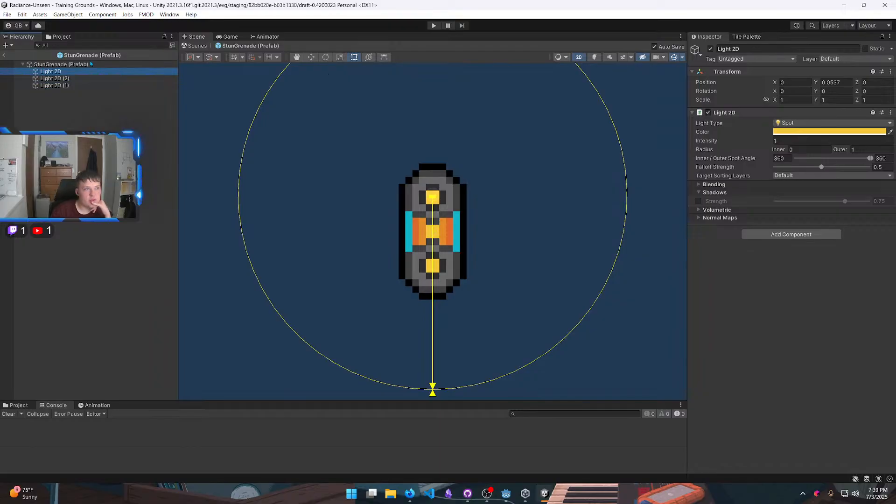
# Step: Select the StunGrenade prefab's root, review its components and open its Grenade script in the code editor
pyautogui.click(87, 65)
pyautogui.scroll(-2, 620, 245)
pyautogui.scroll(-4, 752, 237)
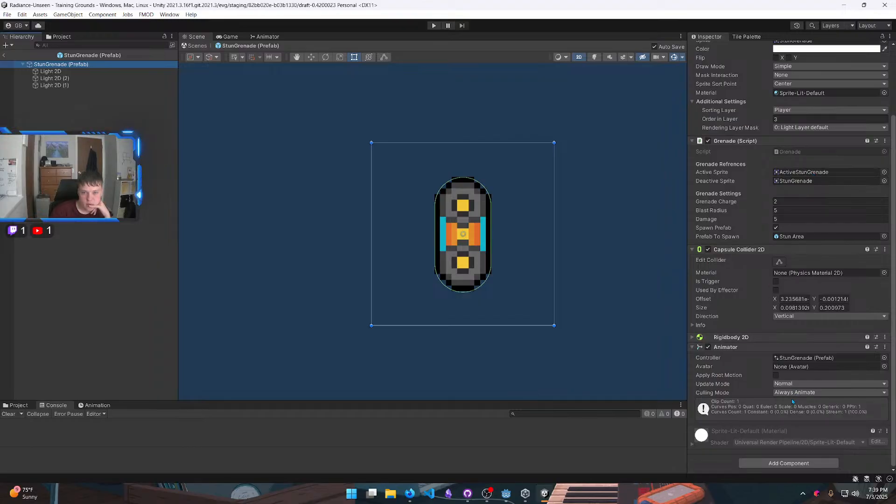
pyautogui.scroll(3, 731, 281)
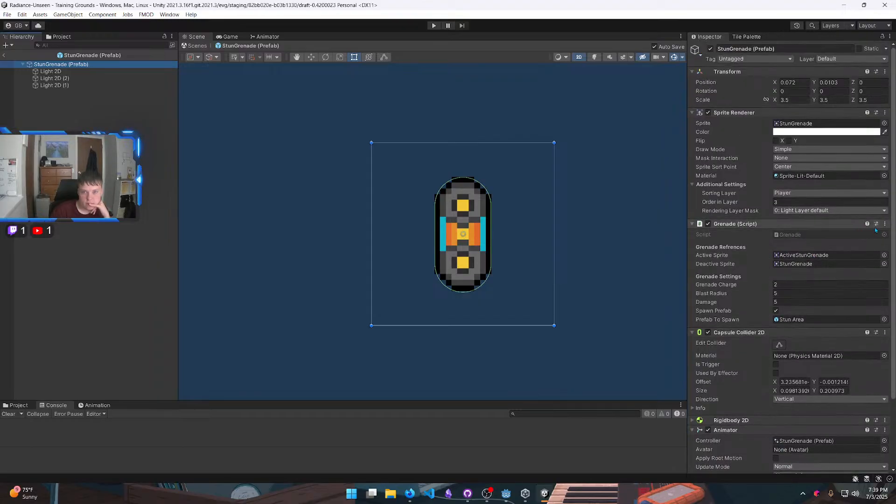
pyautogui.rightClick(798, 224)
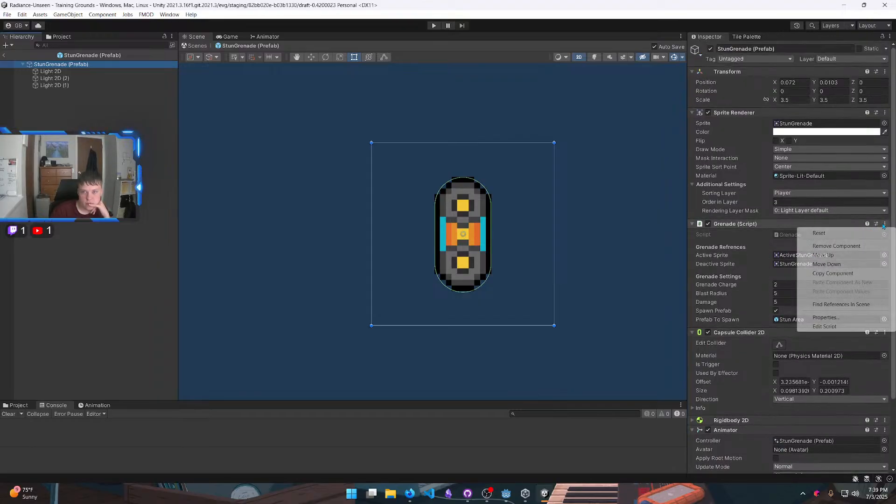
pyautogui.click(814, 327)
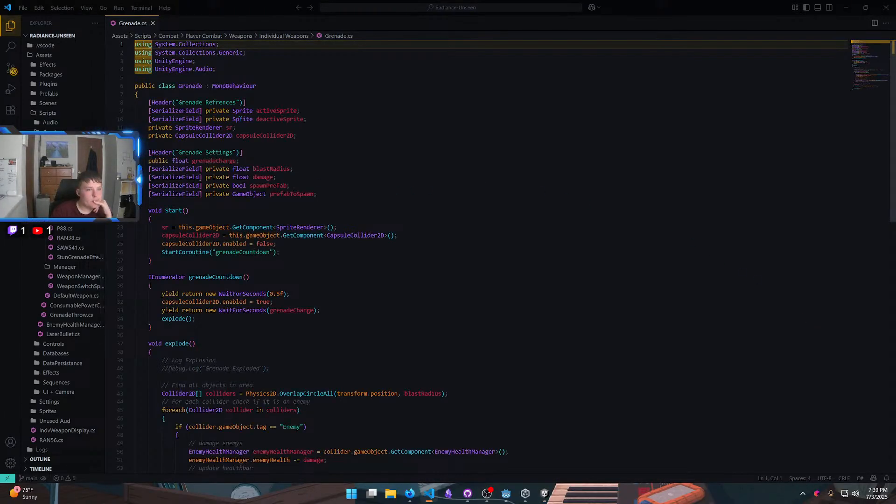
# Step: Read through the Grenade script's serialized settings, Start method and grenadeCountdown coroutine
pyautogui.scroll(-2, 262, 133)
pyautogui.doubleClick(279, 141)
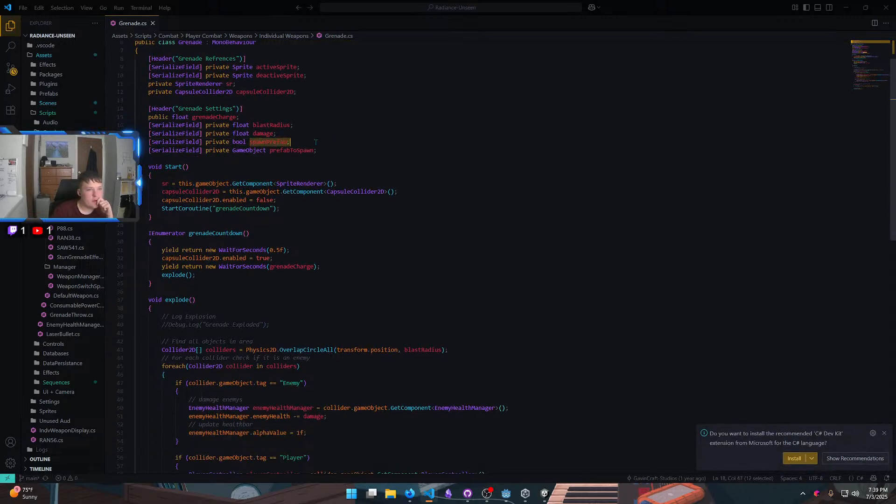
pyautogui.click(299, 142)
pyautogui.click(331, 151)
pyautogui.scroll(-5, 333, 155)
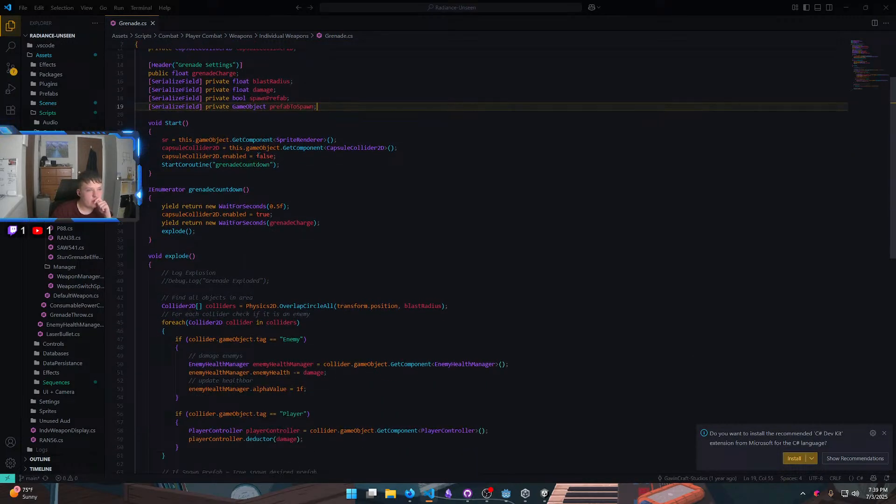
pyautogui.scroll(-2, 258, 155)
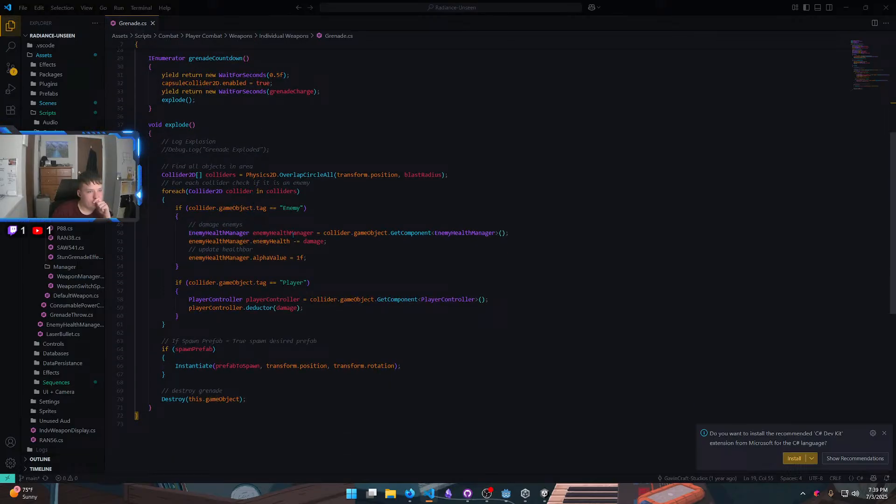
# Step: Study the explode function's enemy damage, player damage, prefab spawning and grenade destruction logic
pyautogui.moveTo(250, 241); pyautogui.dragTo(310, 242)
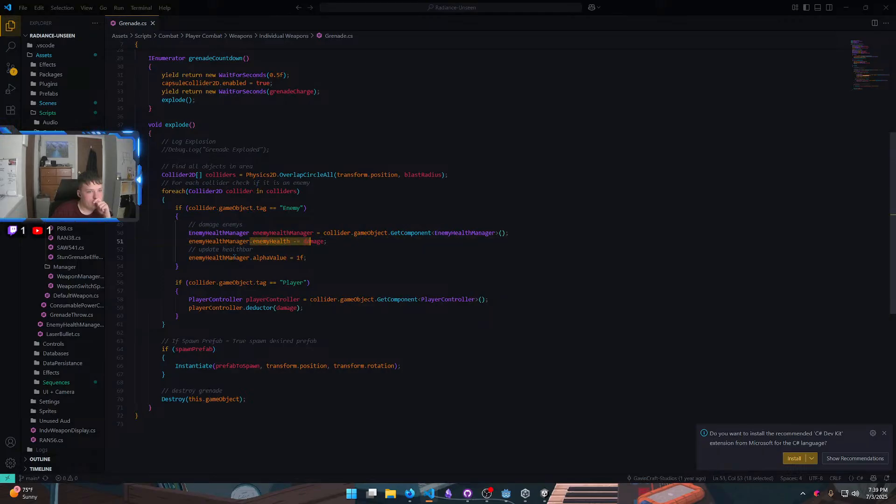
pyautogui.click(273, 258)
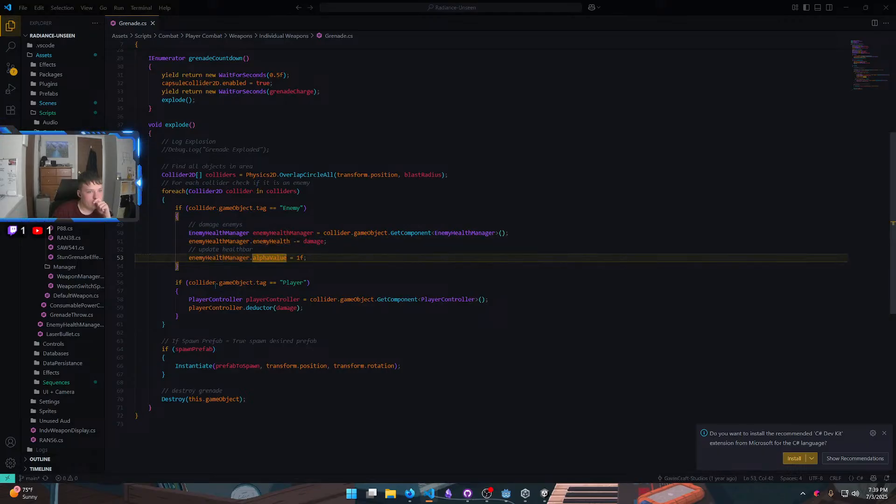
pyautogui.moveTo(202, 283); pyautogui.dragTo(276, 283)
pyautogui.moveTo(217, 300); pyautogui.dragTo(317, 301)
pyautogui.moveTo(243, 308); pyautogui.dragTo(260, 400)
pyautogui.click(276, 340)
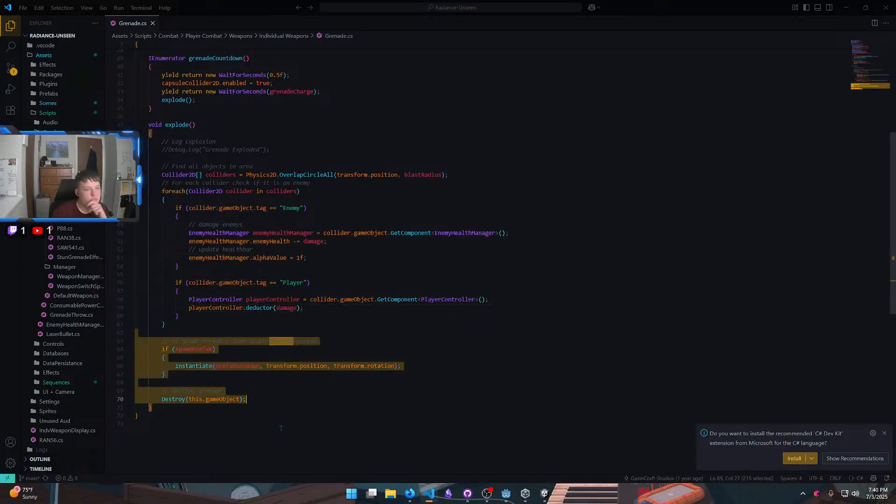
pyautogui.click(261, 100)
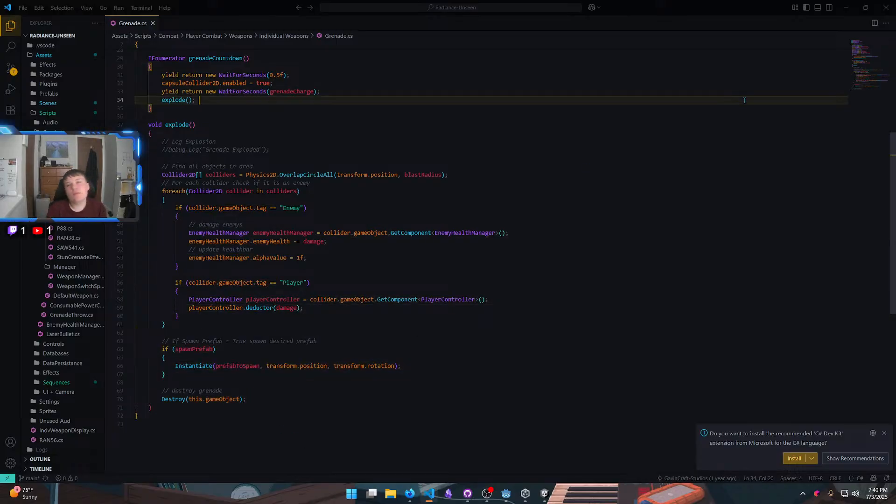
# Step: Close the code editor and exit the StunGrenade prefab back to the Training Grounds scene
pyautogui.click(885, 7)
pyautogui.scroll(-2, 740, 322)
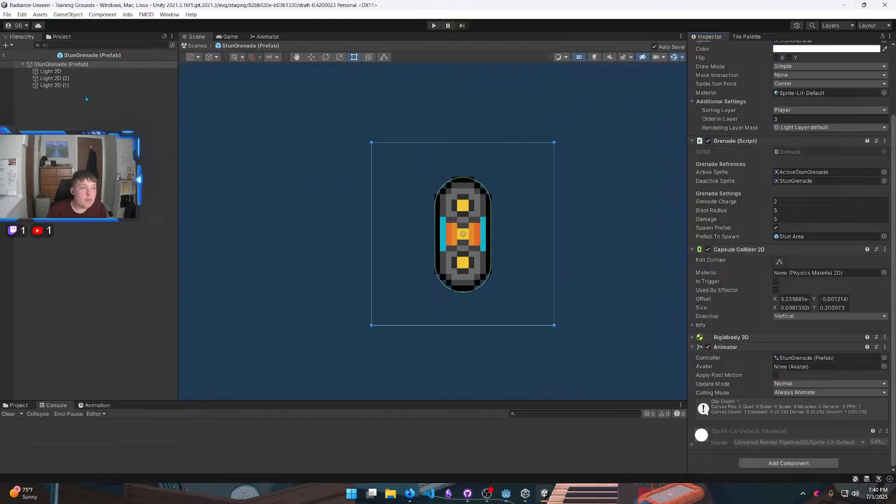
pyautogui.click(5, 55)
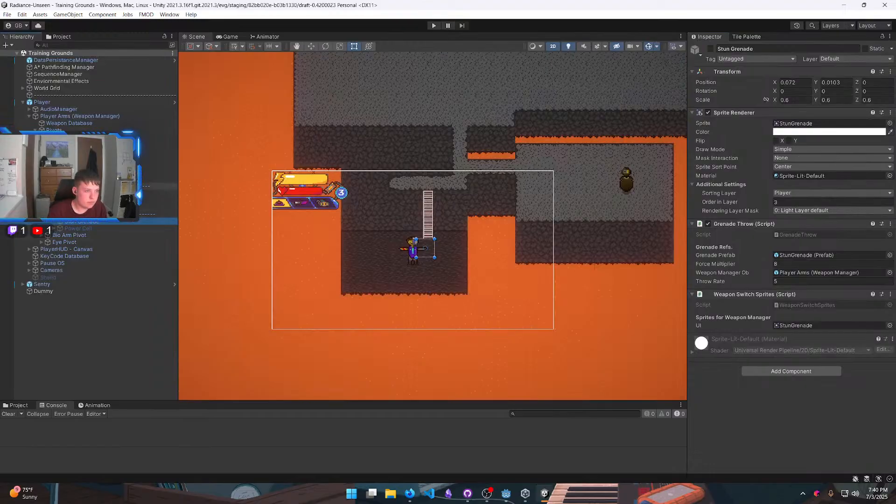
pyautogui.scroll(-1, 492, 269)
pyautogui.scroll(4, 493, 269)
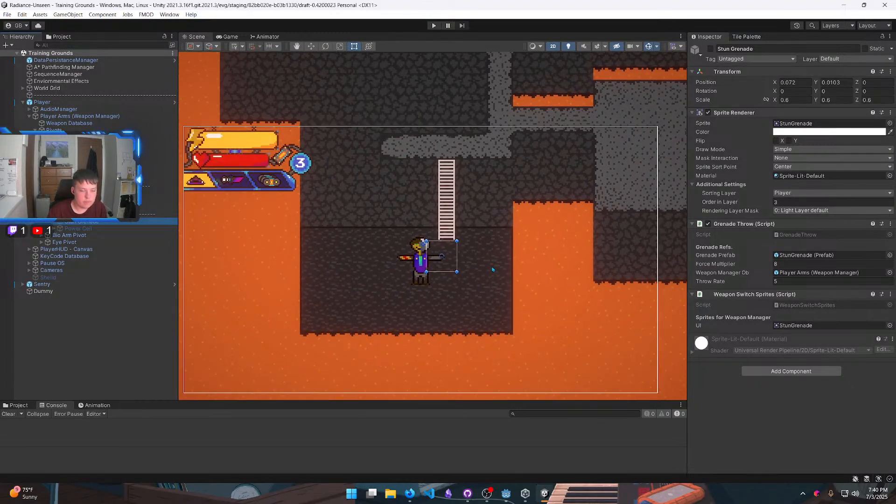
pyautogui.scroll(2, 493, 270)
pyautogui.scroll(-8, 492, 269)
pyautogui.moveTo(507, 262); pyautogui.dragTo(481, 251, button='middle')
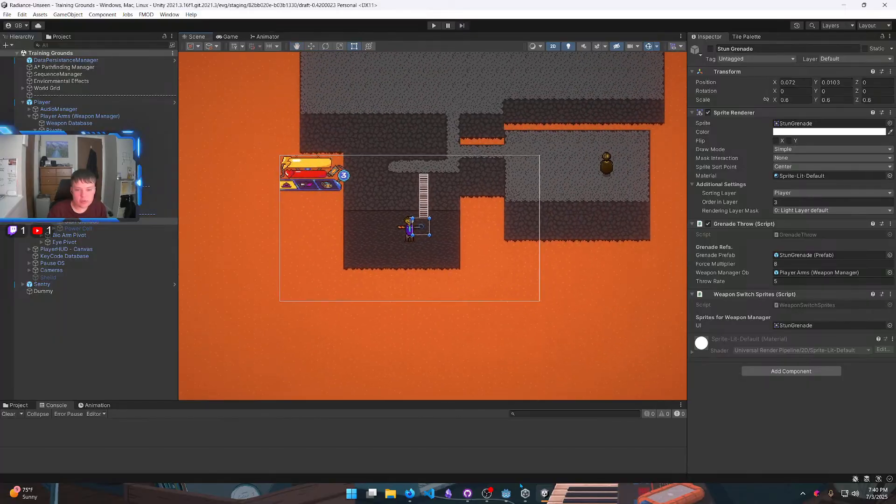
pyautogui.scroll(3, 464, 269)
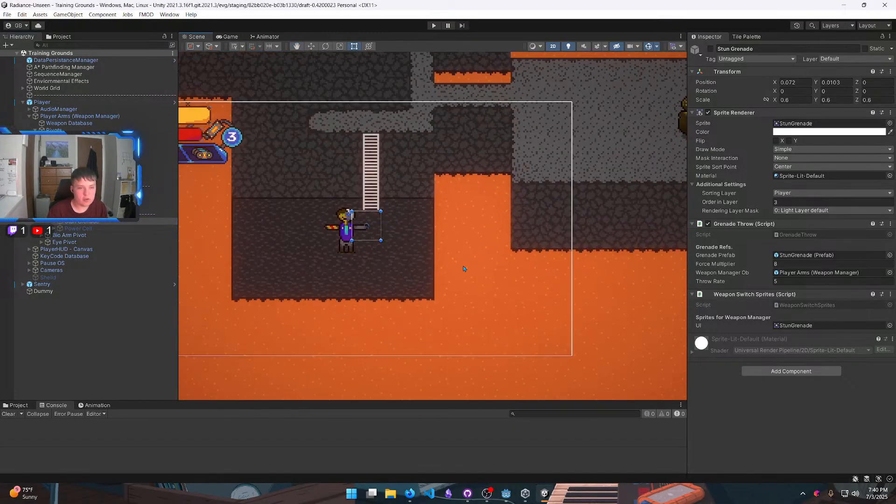
pyautogui.moveTo(416, 248); pyautogui.dragTo(517, 279, button='middle')
pyautogui.scroll(1, 517, 278)
pyautogui.scroll(-1, 517, 278)
pyautogui.moveTo(502, 374); pyautogui.dragTo(477, 296, button='middle')
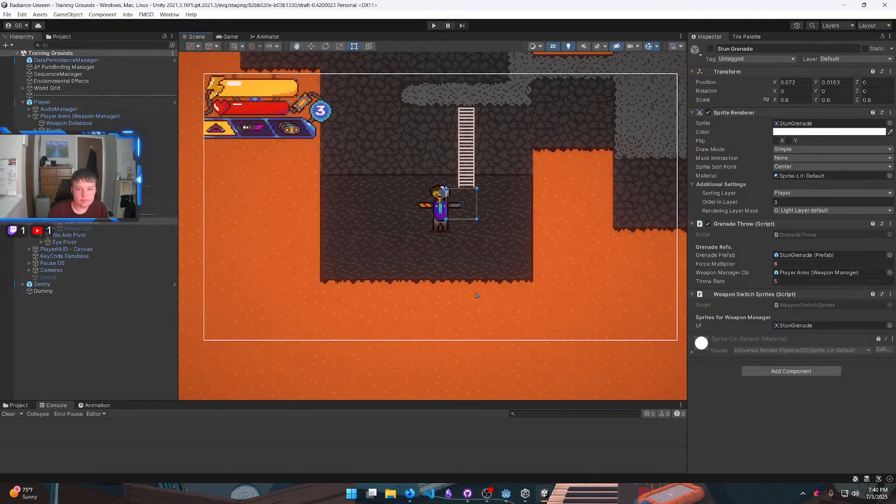
pyautogui.scroll(-5, 464, 227)
pyautogui.scroll(1, 453, 225)
pyautogui.moveTo(451, 224); pyautogui.dragTo(447, 245, button='middle')
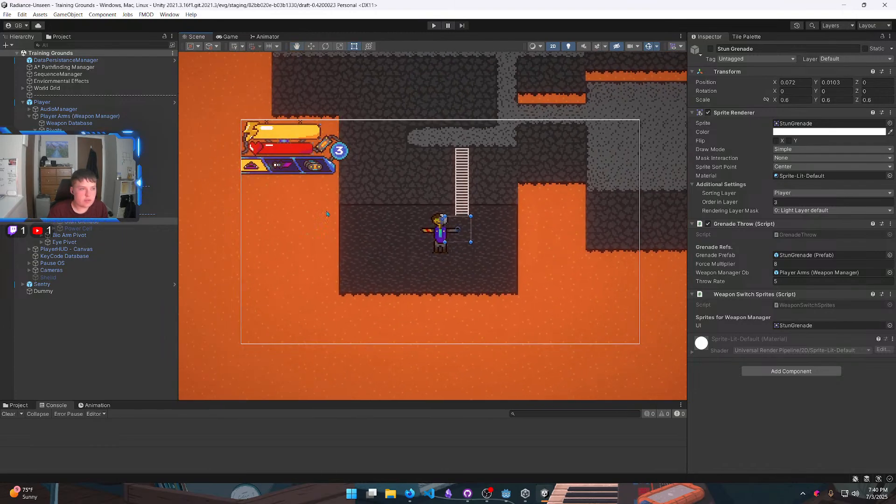
# Step: Examine the pixel art of the HUD's weapon slots and their icons up close in the scene
pyautogui.scroll(2, 286, 170)
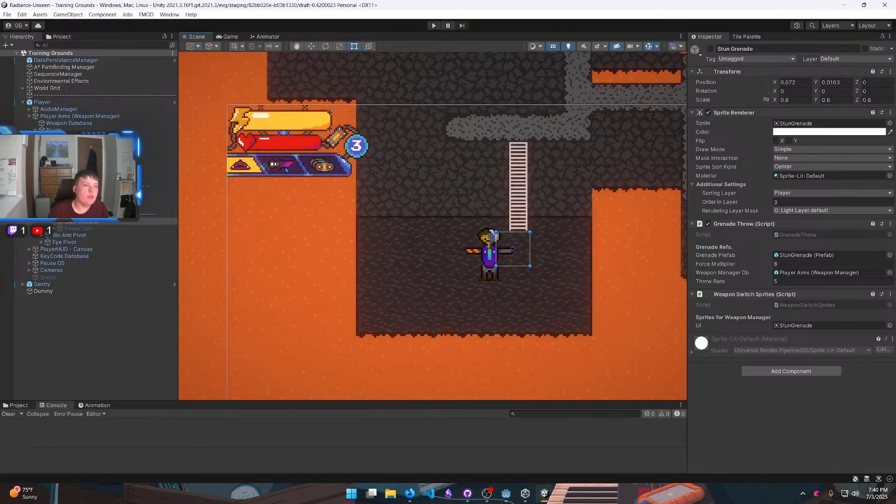
pyautogui.scroll(8, 287, 170)
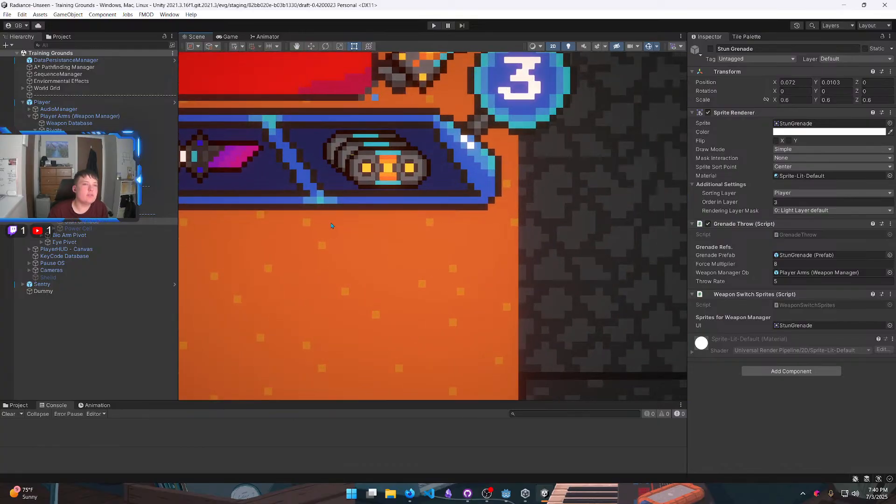
pyautogui.moveTo(331, 226); pyautogui.dragTo(352, 276, button='middle')
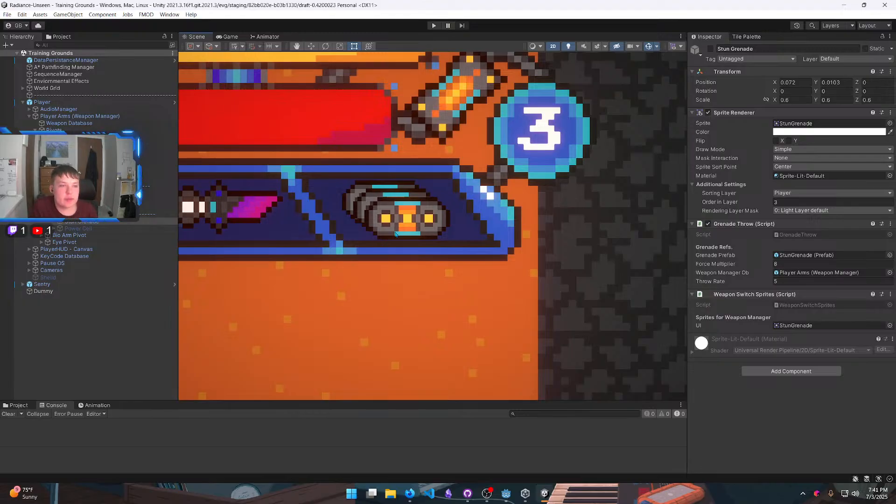
pyautogui.scroll(-10, 396, 233)
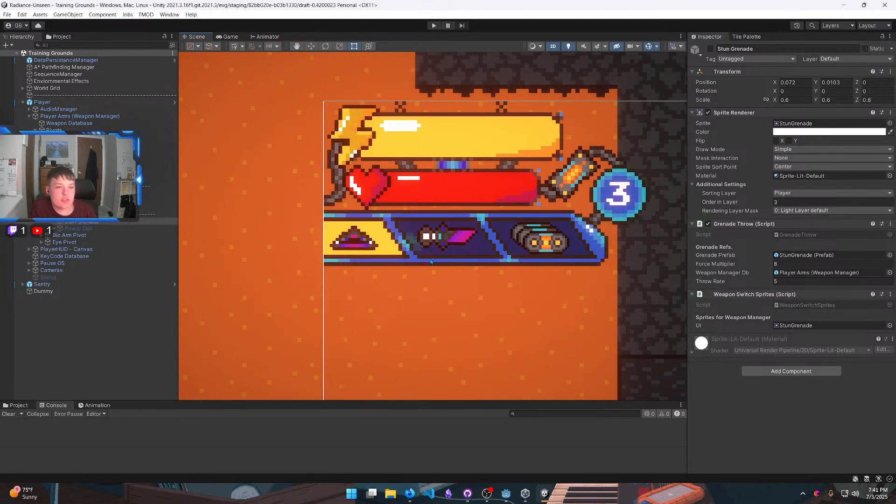
pyautogui.scroll(8, 431, 262)
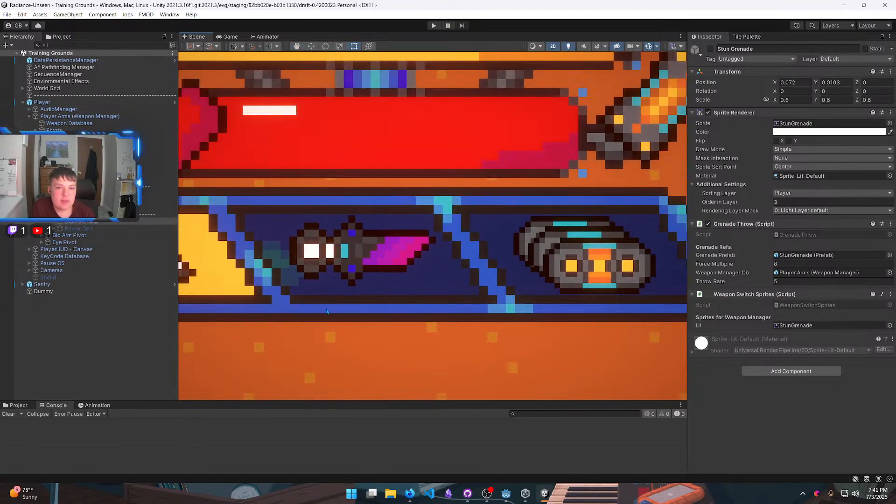
pyautogui.scroll(-2, 402, 299)
pyautogui.scroll(8, 505, 241)
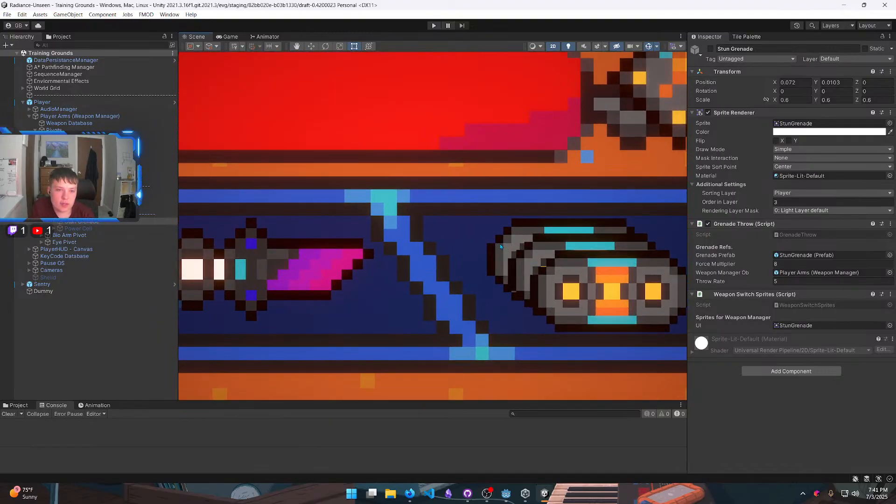
pyautogui.scroll(2, 498, 241)
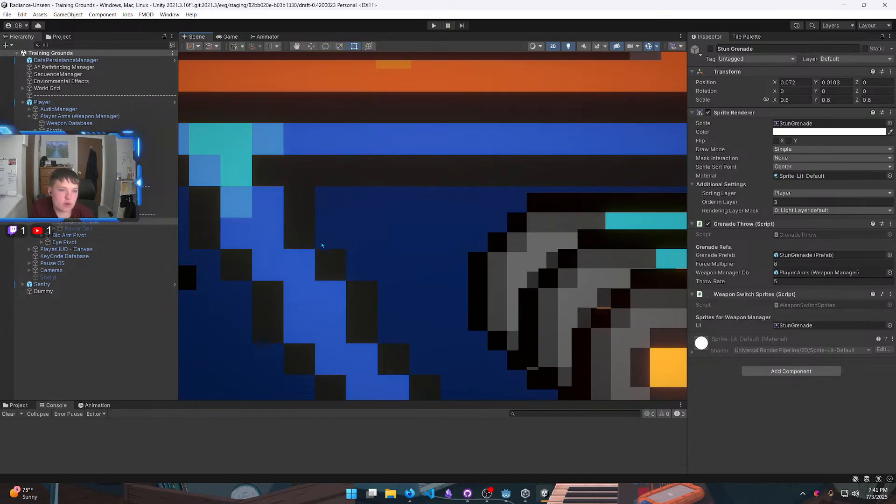
pyautogui.scroll(-10, 501, 247)
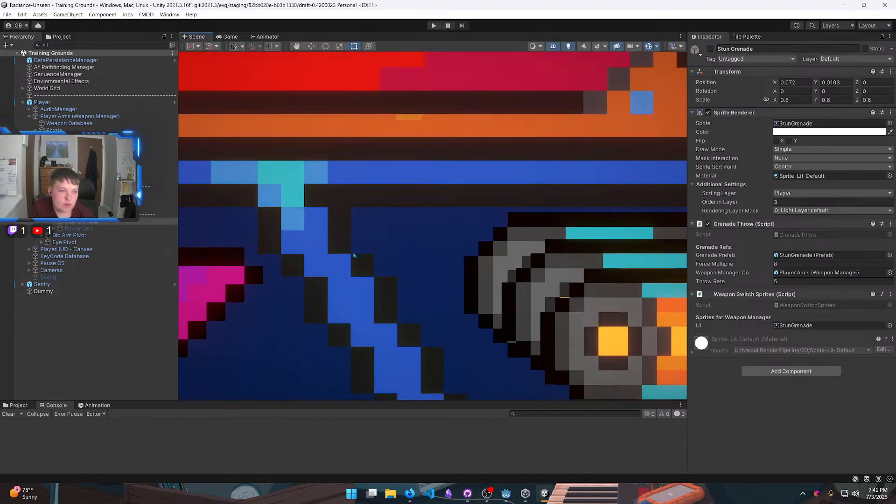
pyautogui.scroll(8, 402, 290)
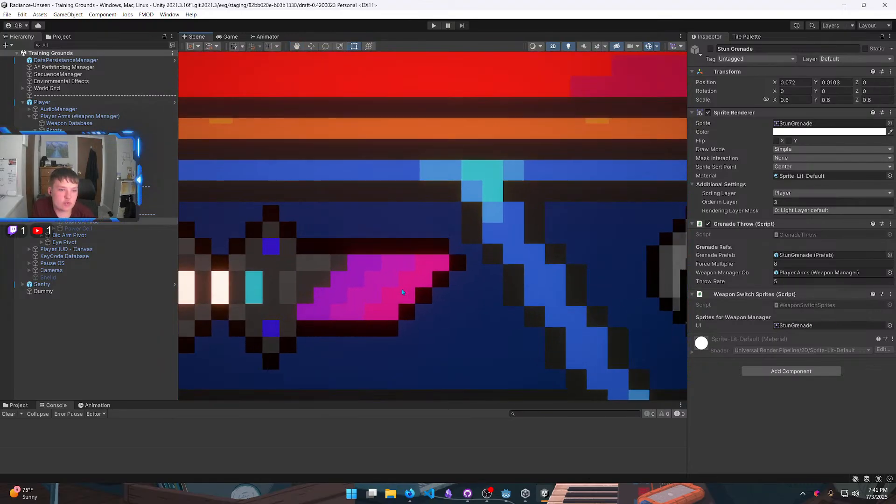
pyautogui.scroll(-5, 405, 270)
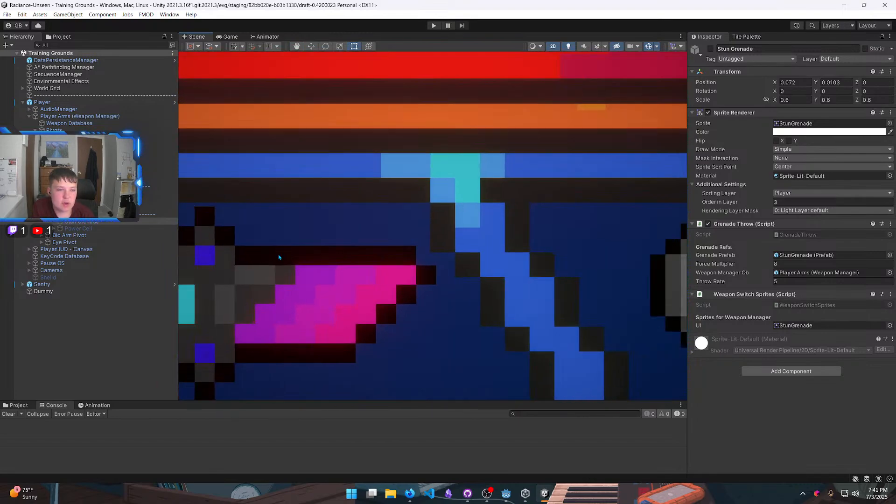
pyautogui.scroll(8, 315, 273)
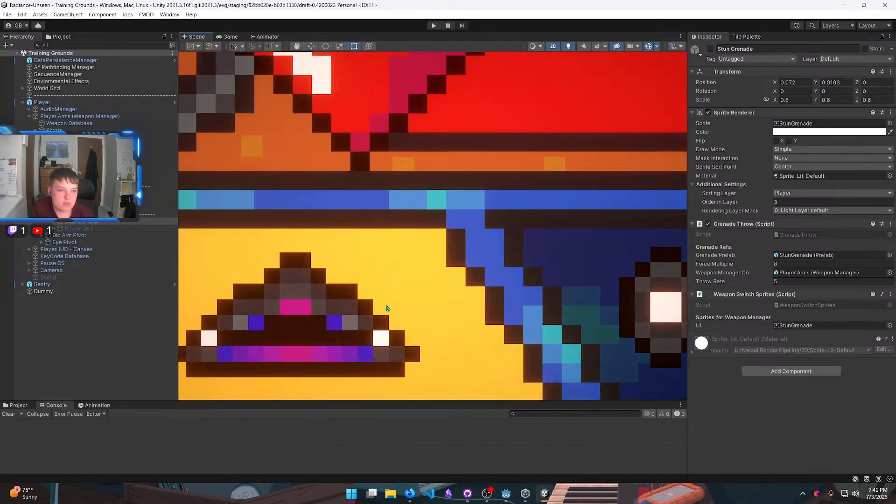
pyautogui.moveTo(462, 350); pyautogui.dragTo(441, 296, button='middle')
pyautogui.scroll(-5, 582, 308)
pyautogui.scroll(-8, 582, 308)
pyautogui.scroll(-3, 558, 295)
# Step: Inspect the pixel detail of the HUD's round counter badge and the cable attached to it
pyautogui.moveTo(558, 295); pyautogui.dragTo(383, 258, button='middle')
pyautogui.scroll(10, 430, 189)
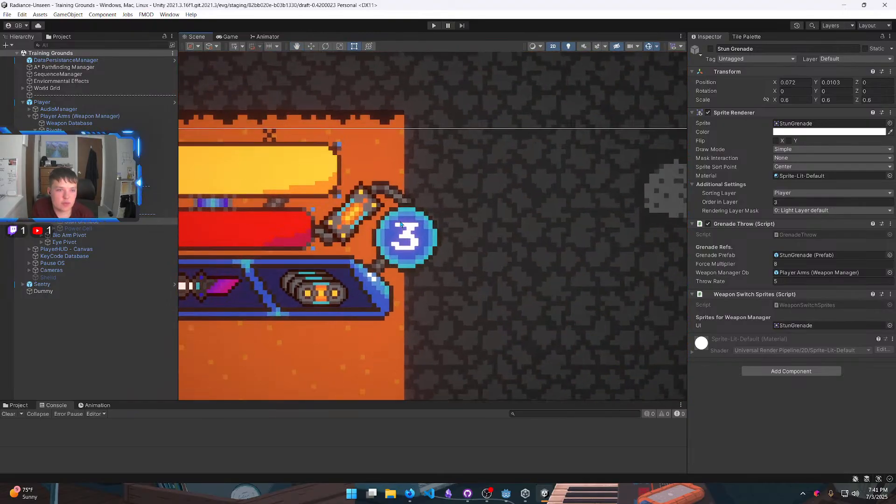
pyautogui.scroll(6, 430, 188)
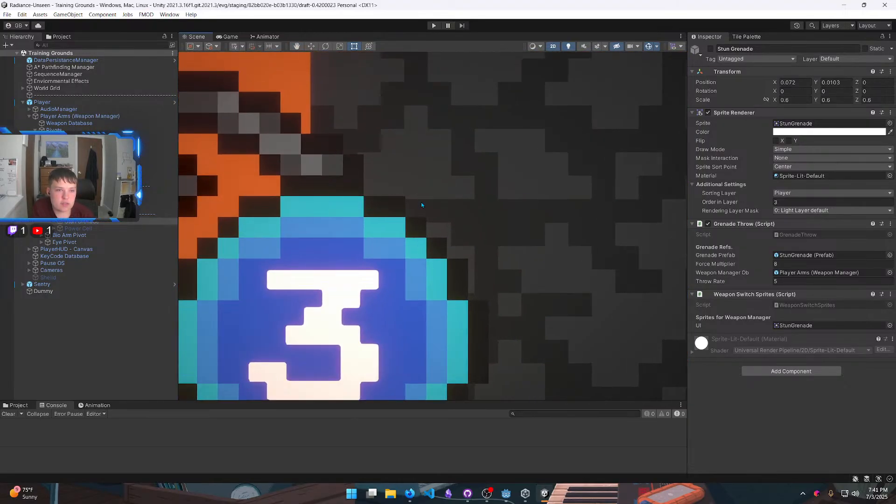
pyautogui.moveTo(332, 162); pyautogui.dragTo(460, 240, button='middle')
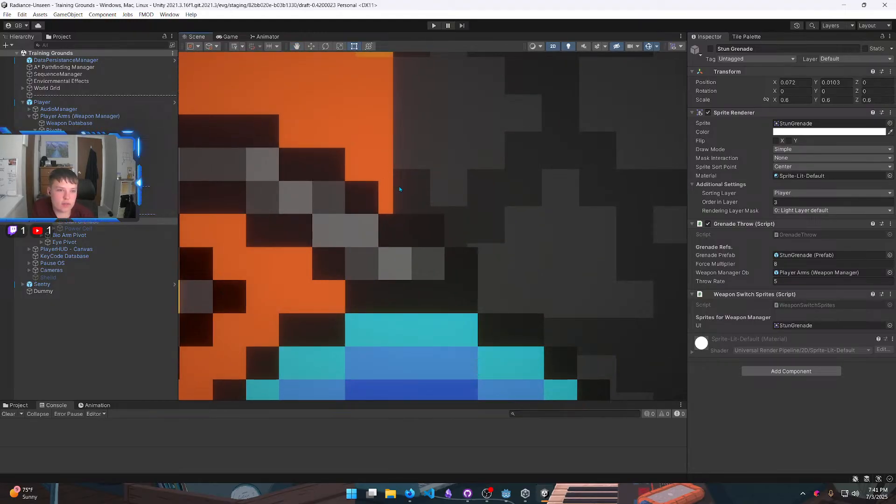
pyautogui.scroll(-10, 422, 187)
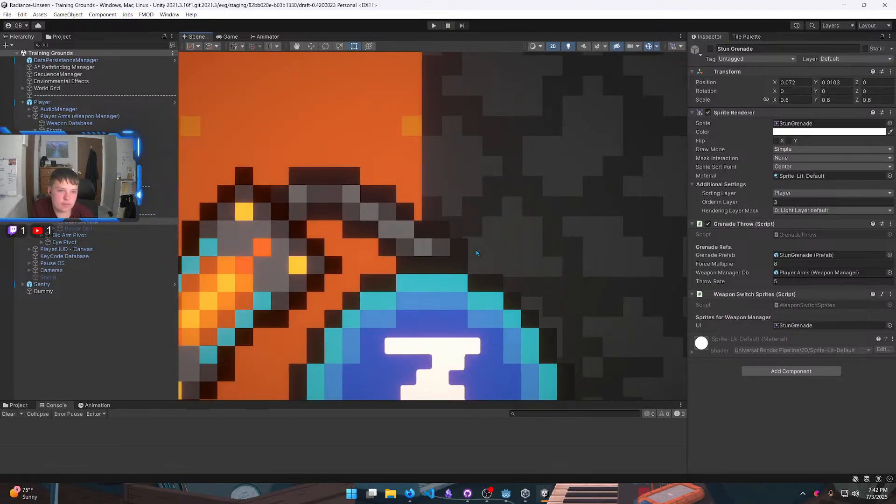
pyautogui.moveTo(457, 305); pyautogui.dragTo(600, 234, button='middle')
pyautogui.scroll(-10, 450, 277)
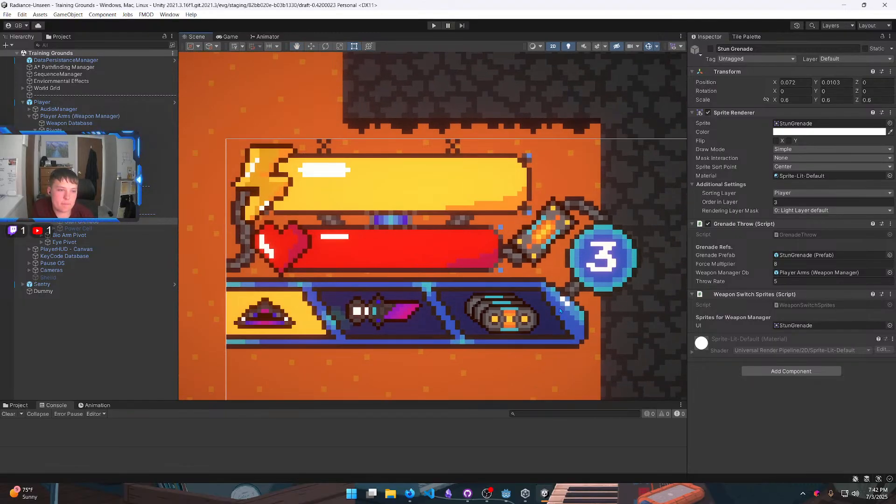
# Step: Inspect the player sprite's head, arms and torso closely for pixel size and alignment in the Unity scene
pyautogui.scroll(1, 499, 272)
pyautogui.moveTo(499, 272); pyautogui.dragTo(299, 232, button='middle')
pyautogui.scroll(-5, 299, 232)
pyautogui.moveTo(261, 154); pyautogui.dragTo(644, 396, button='middle')
pyautogui.scroll(-2, 228, 343)
pyautogui.moveTo(229, 343); pyautogui.dragTo(534, 315, button='middle')
pyautogui.scroll(5, 243, 322)
pyautogui.scroll(8, 534, 315)
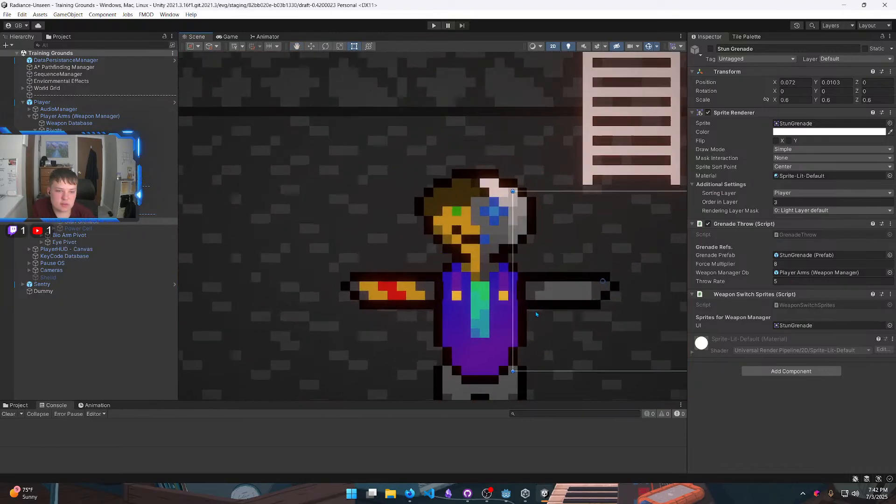
pyautogui.scroll(2, 533, 315)
pyautogui.scroll(8, 355, 261)
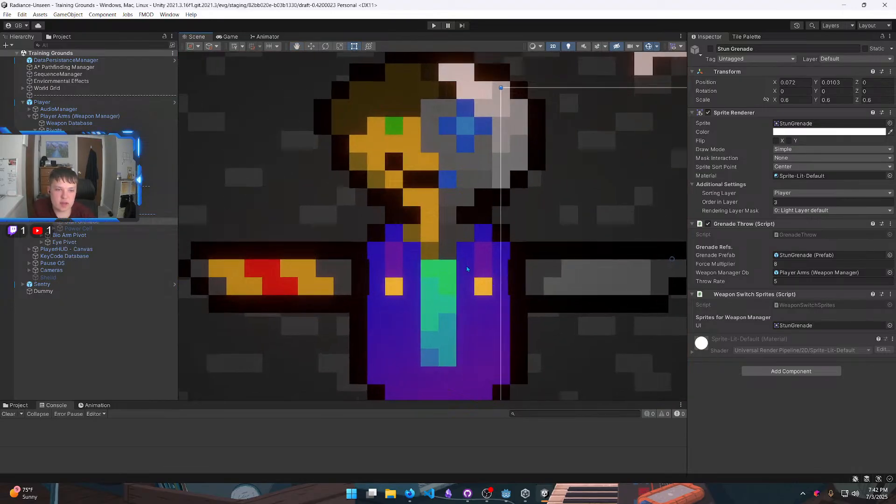
pyautogui.scroll(-5, 516, 321)
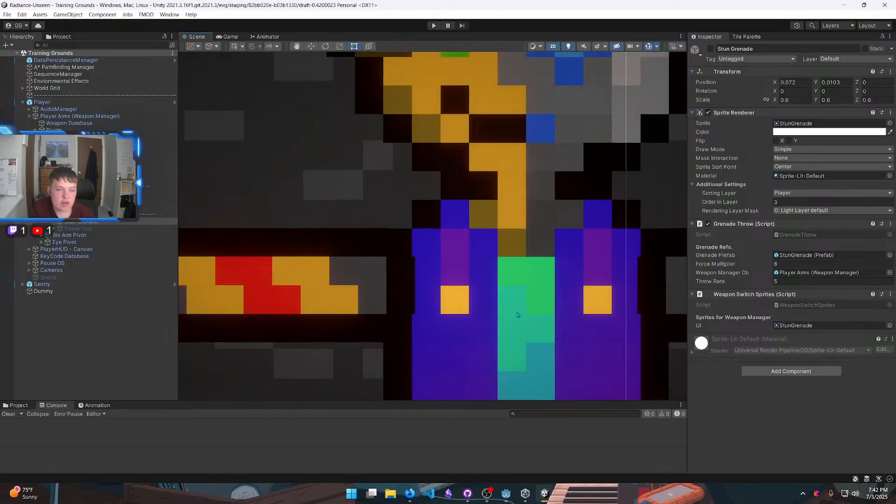
# Step: Switch to the Godot project and examine the player sprite's pixels up close for comparison
pyautogui.hotkey('alt', 'Tab')
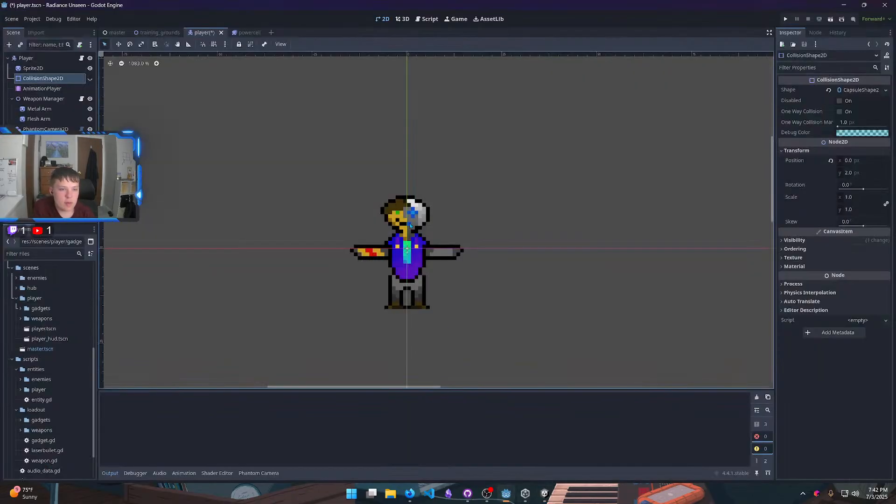
pyautogui.scroll(10, 417, 265)
pyautogui.scroll(-7, 417, 266)
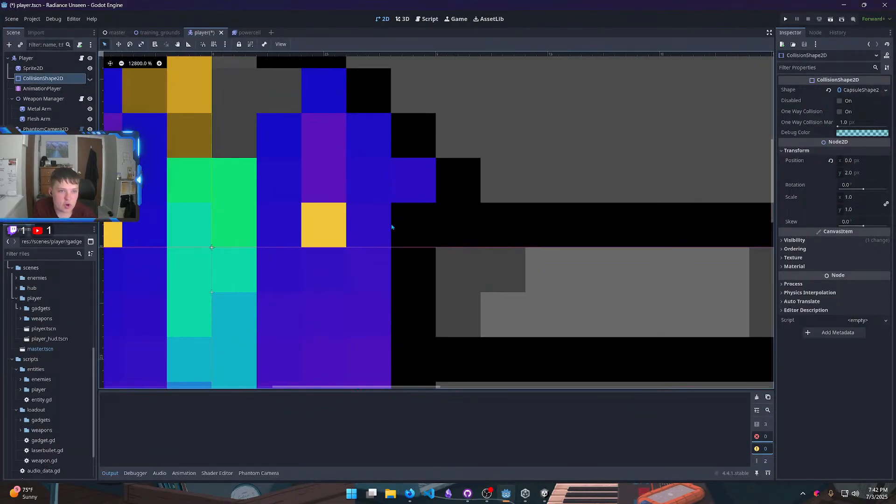
# Step: Examine the pixels of the player sprite's jacket, arms and legs up close in the Godot player scene
pyautogui.scroll(5, 333, 269)
pyautogui.scroll(-8, 333, 269)
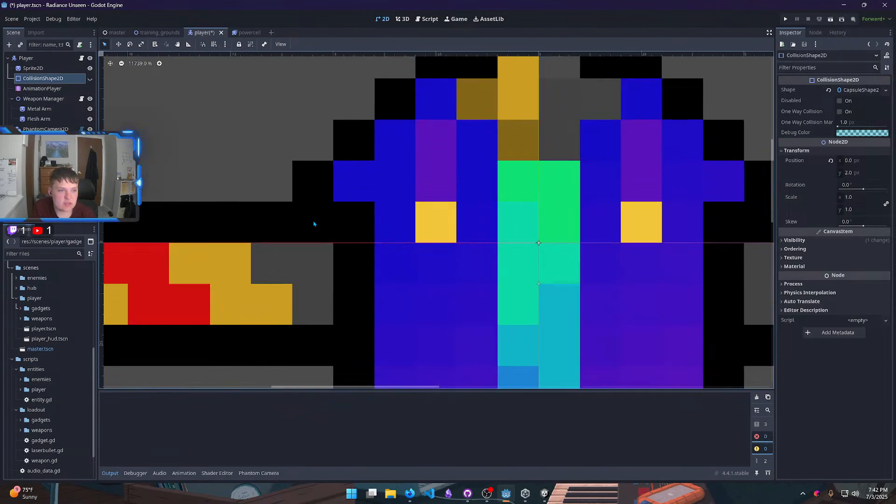
pyautogui.scroll(13, 461, 296)
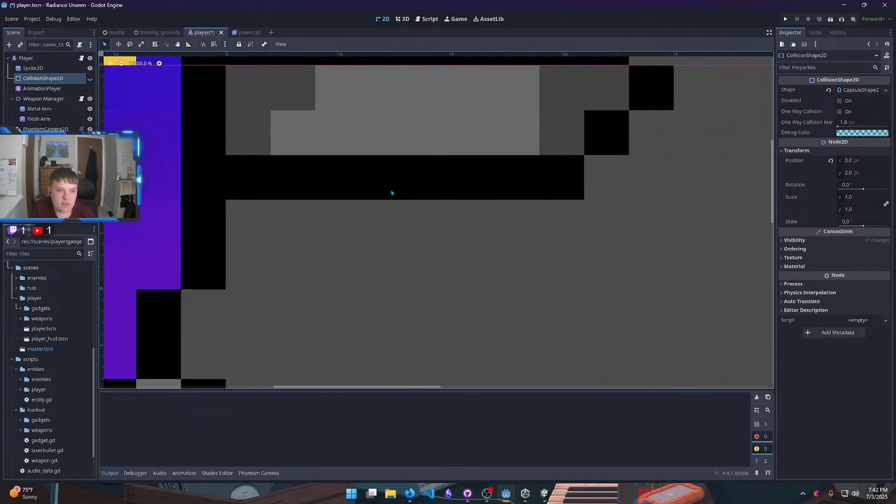
pyautogui.scroll(-9, 391, 192)
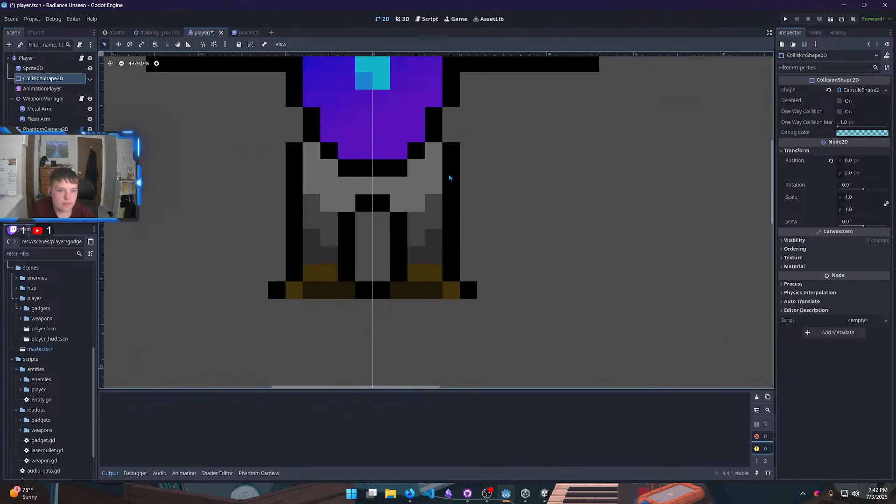
pyautogui.scroll(7, 449, 177)
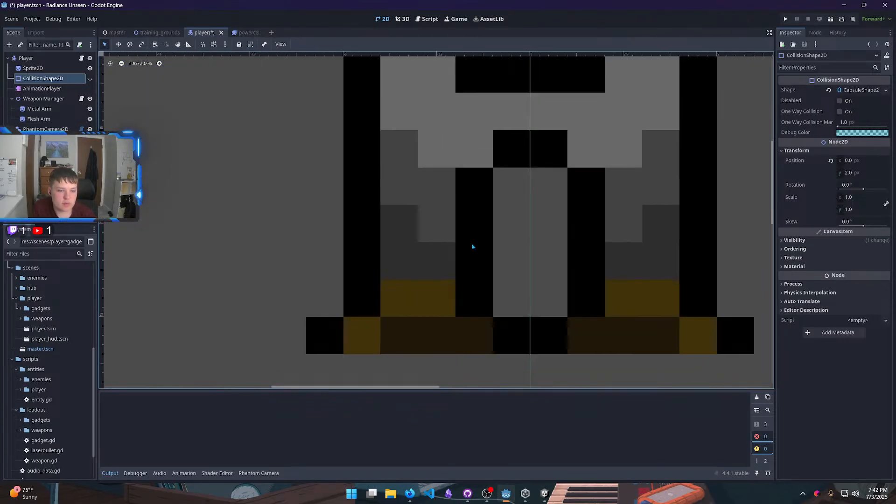
# Step: View the whole player sprite against the surrounding camera frame to judge its scale
pyautogui.scroll(-20, 472, 247)
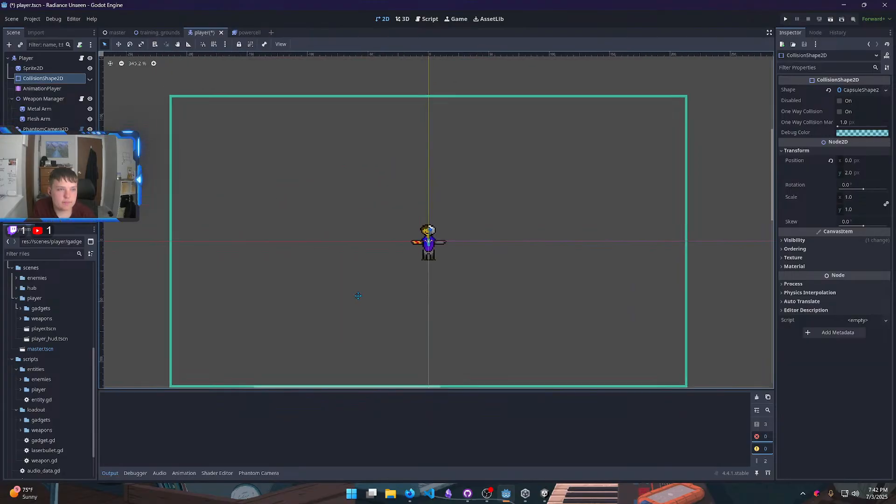
pyautogui.scroll(1, 385, 297)
pyautogui.moveTo(358, 296); pyautogui.dragTo(401, 299, button='middle')
pyautogui.scroll(-1, 494, 278)
pyautogui.moveTo(506, 291); pyautogui.dragTo(476, 263, button='middle')
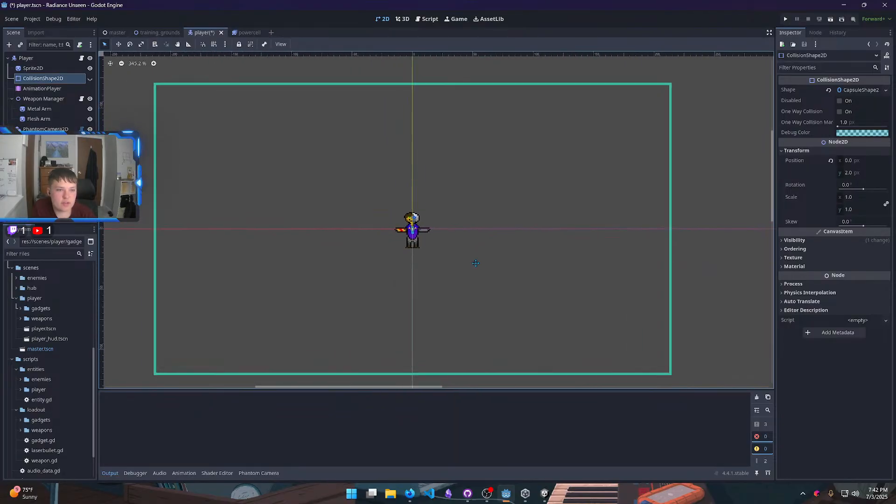
pyautogui.scroll(1, 475, 253)
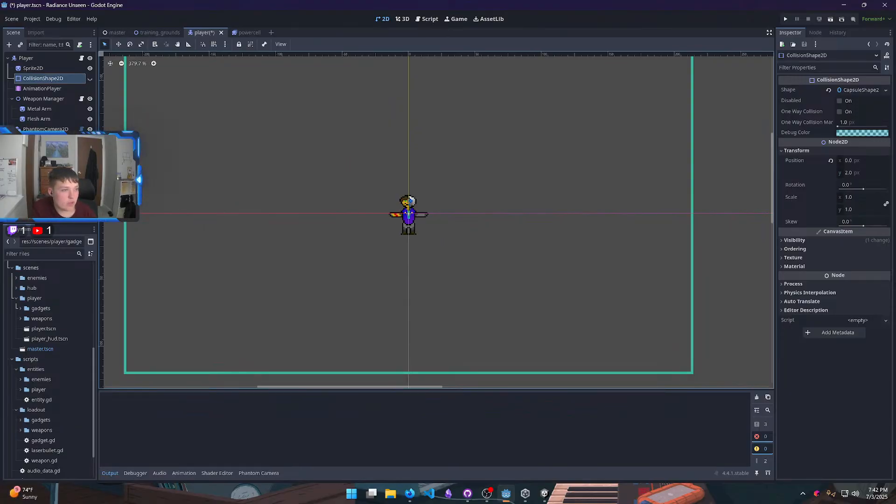
# Step: Select the player's Sprite2D node and save the player scene
pyautogui.click(24, 89)
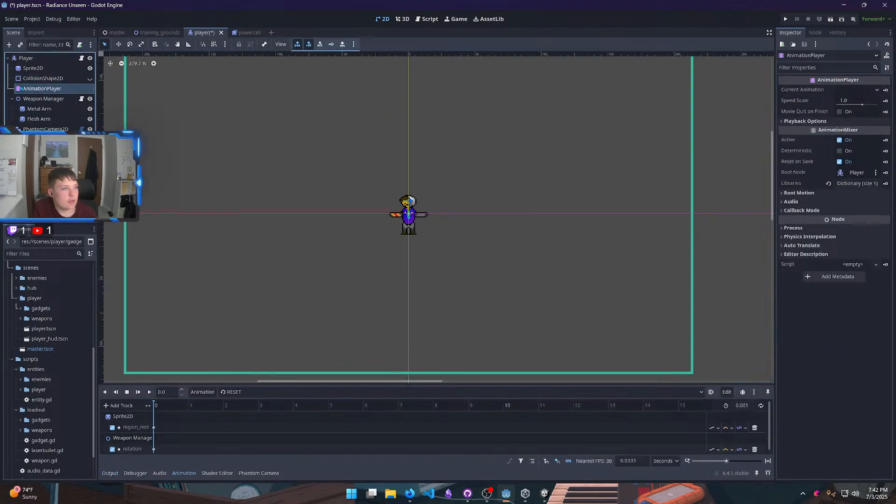
pyautogui.click(28, 70)
pyautogui.hotkey('ctrl', 's')
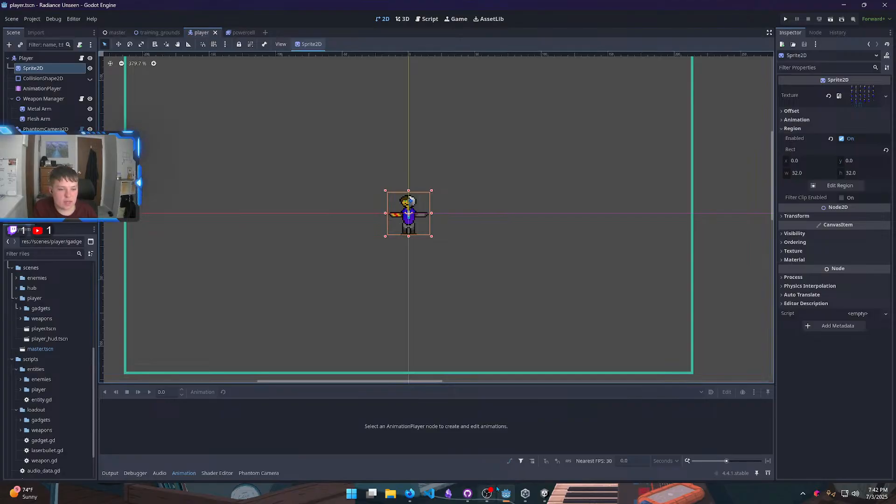
pyautogui.moveTo(506, 494)
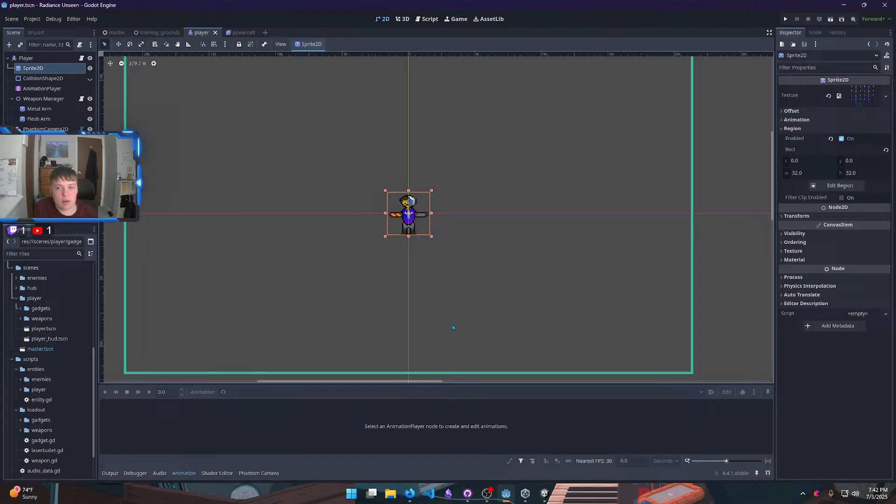
pyautogui.scroll(-4, 471, 215)
pyautogui.scroll(5, 472, 215)
pyautogui.scroll(-4, 489, 268)
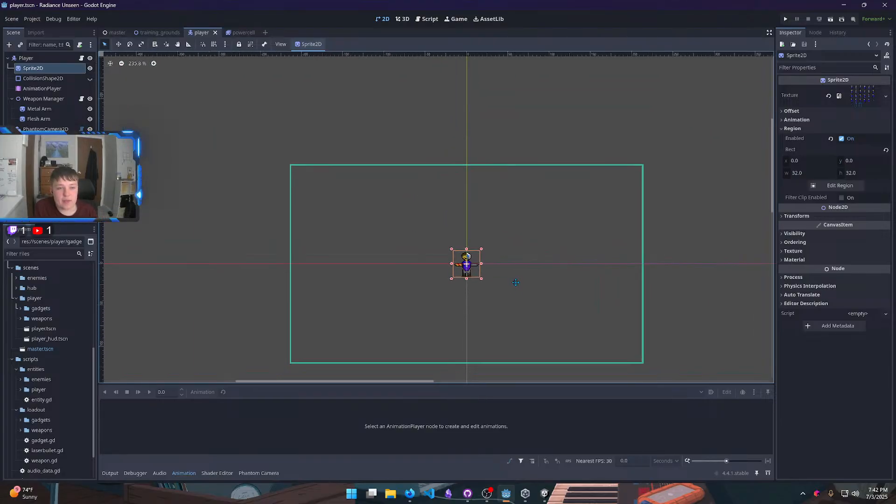
pyautogui.scroll(3, 469, 245)
pyautogui.scroll(-1, 449, 247)
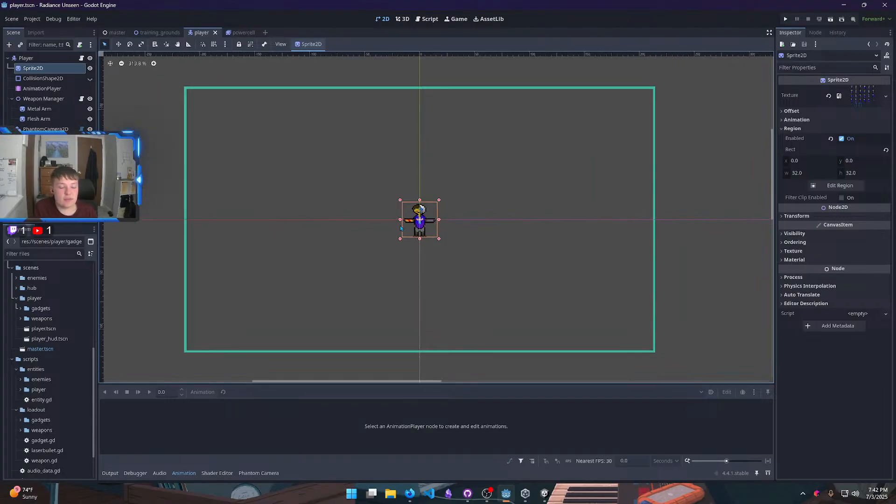
pyautogui.scroll(1, 426, 232)
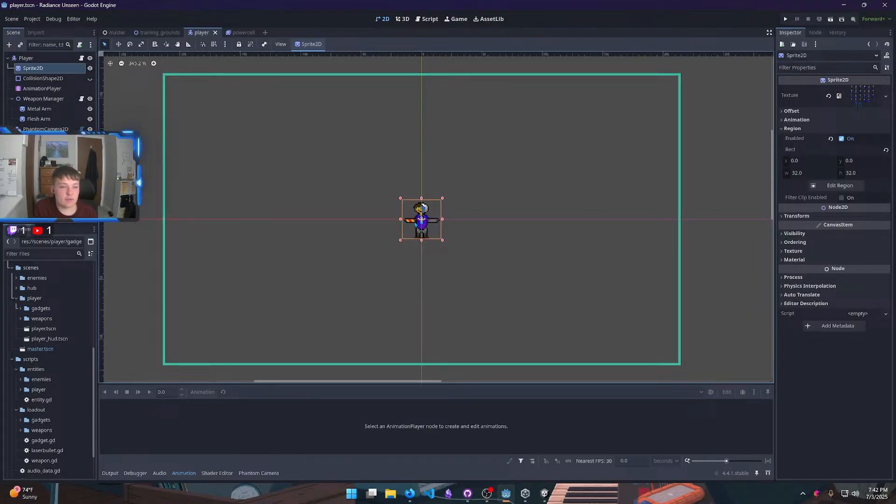
pyautogui.scroll(2, 440, 261)
pyautogui.scroll(-2, 431, 254)
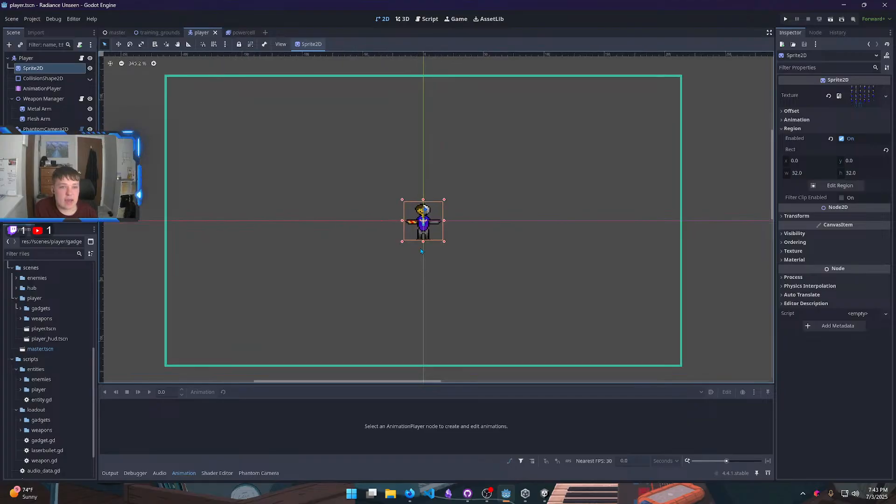
pyautogui.scroll(1, 421, 248)
pyautogui.scroll(-1, 422, 247)
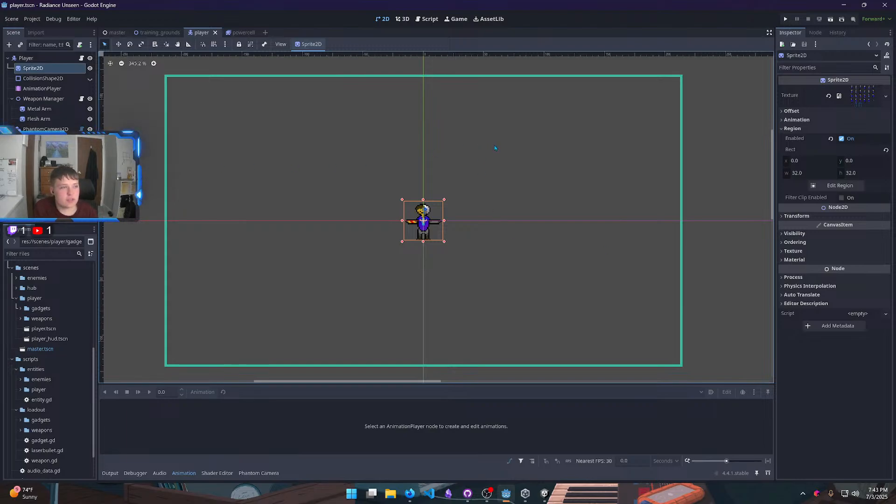
# Step: Switch to the Unity project, review the player and HUD together in the Training Grounds scene, and close the Unity editor
pyautogui.click(543, 495)
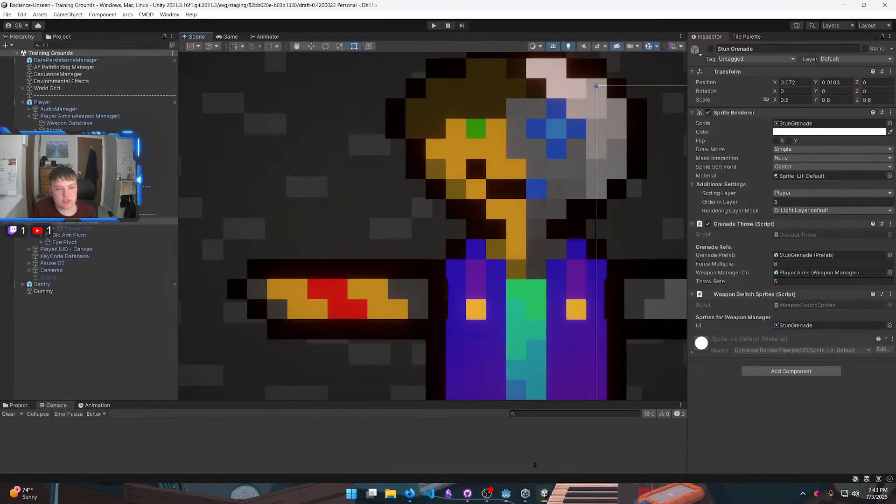
pyautogui.scroll(-10, 544, 191)
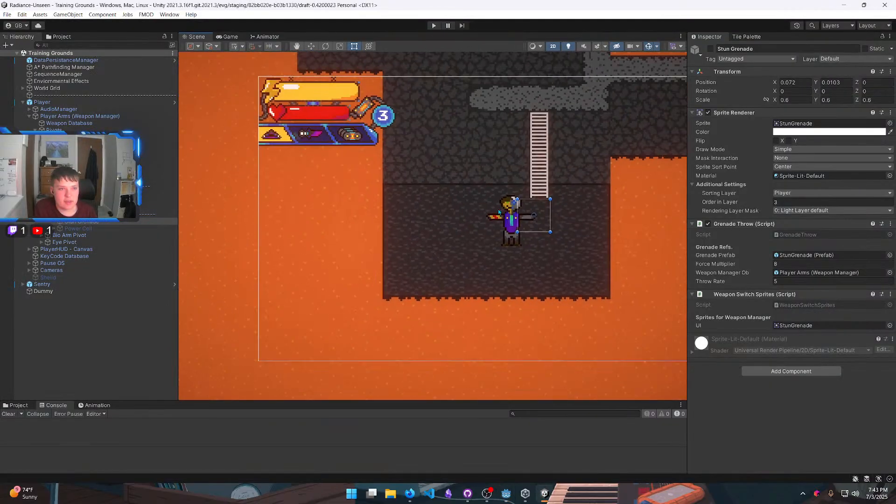
pyautogui.scroll(-2, 492, 227)
pyautogui.scroll(6, 304, 228)
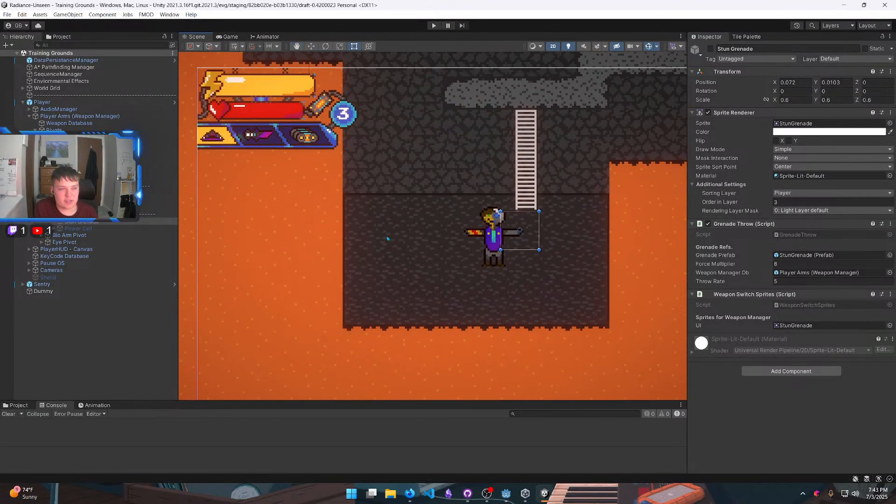
pyautogui.moveTo(313, 187); pyautogui.dragTo(362, 280, button='middle')
pyautogui.scroll(2, 400, 253)
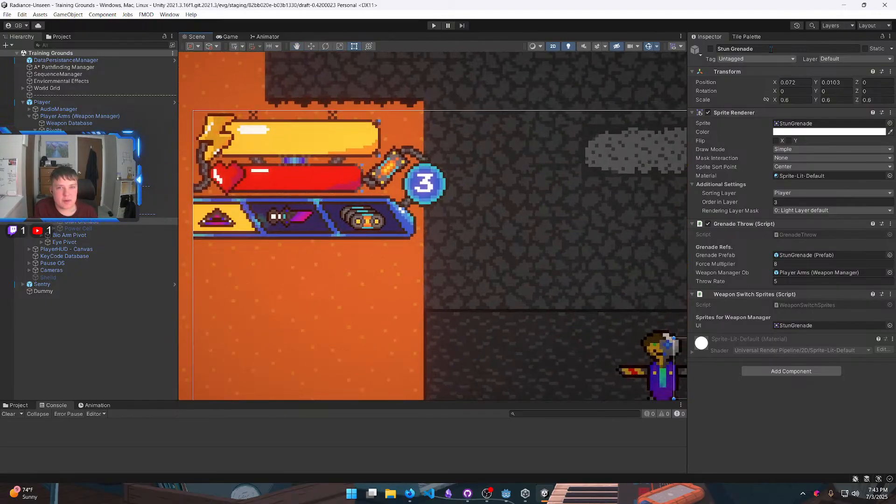
pyautogui.click(884, 4)
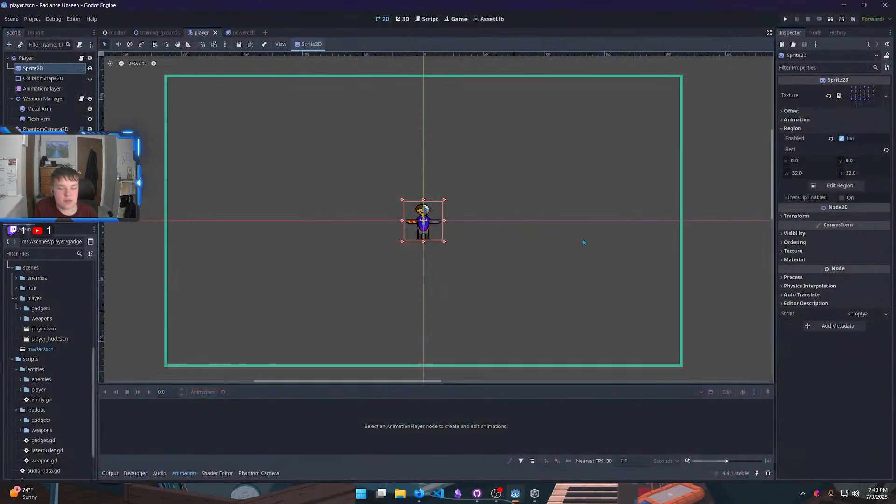